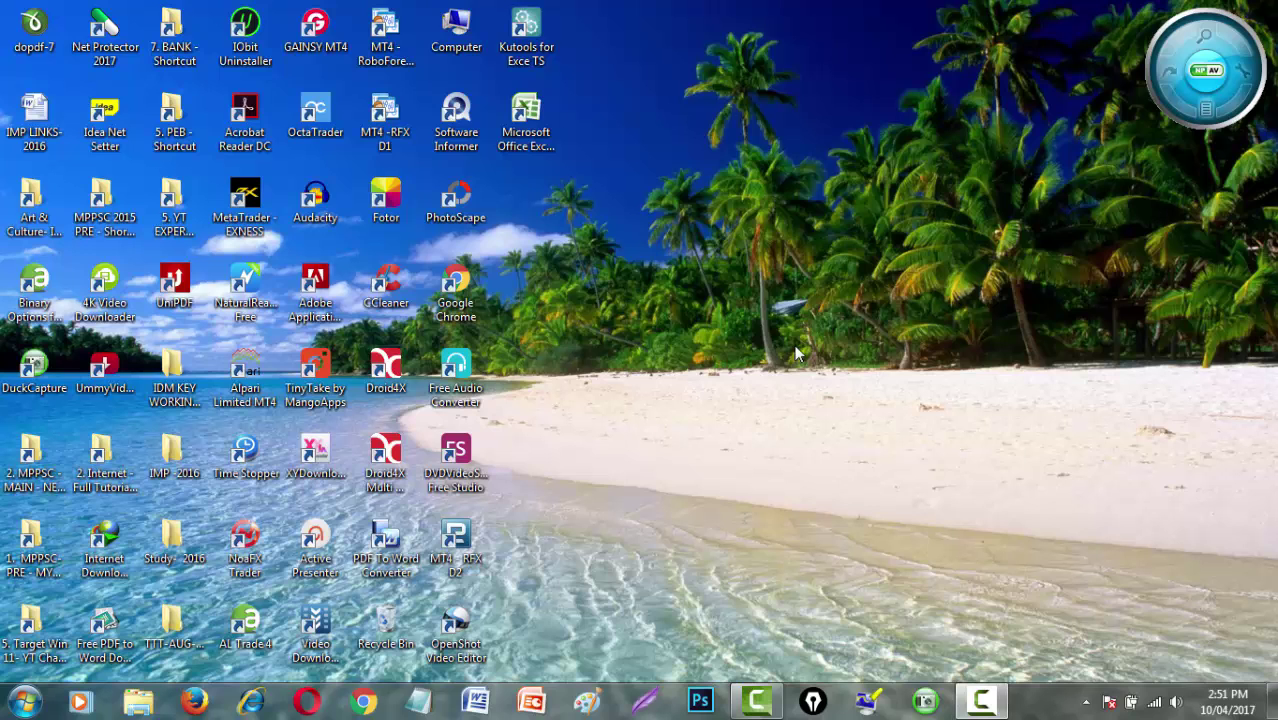
# - Open Google Chrome from the desktop and search Google for "folder marker"
pyautogui.doubleClick(468, 284)
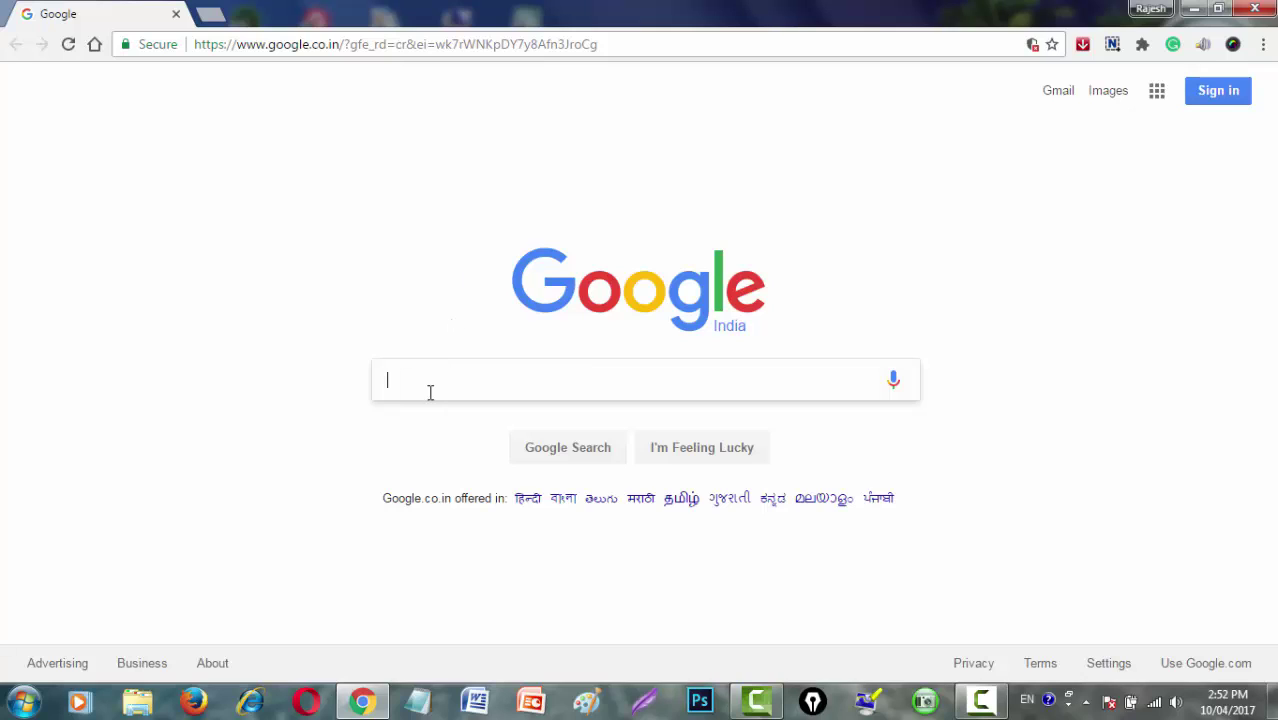
pyautogui.write('fp')
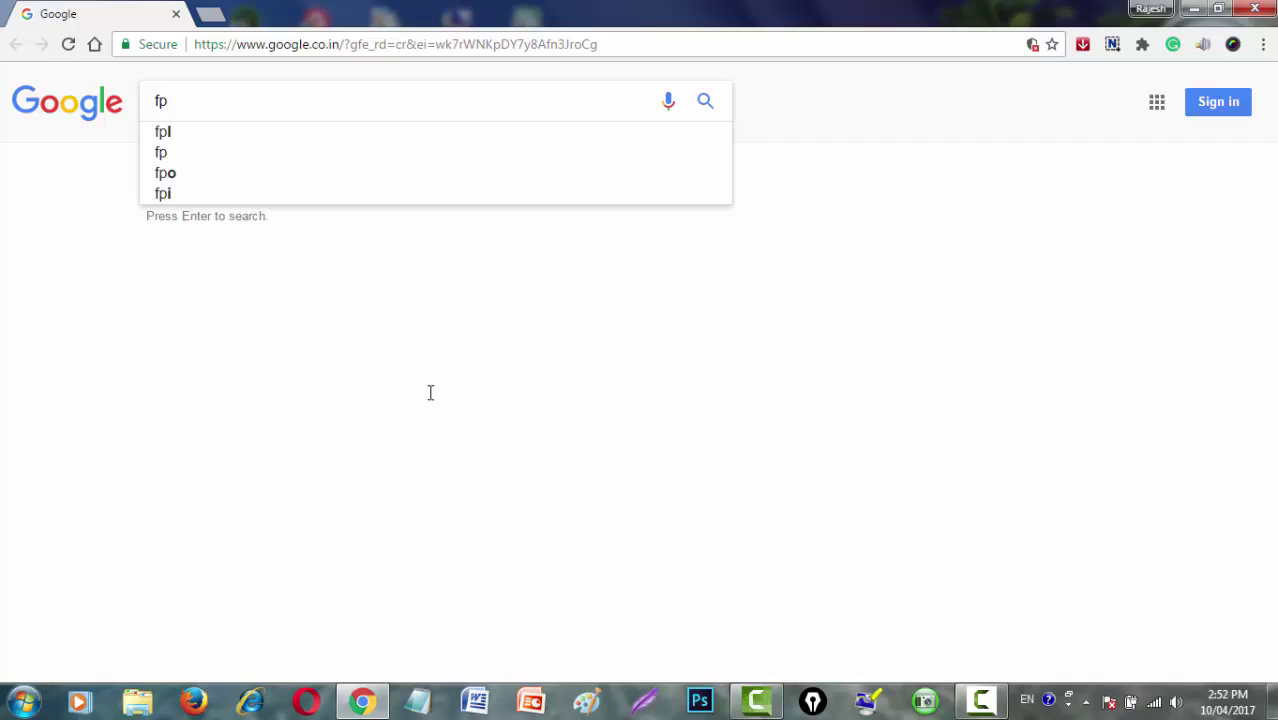
pyautogui.press('BackSpace')
pyautogui.press('BackSpace')
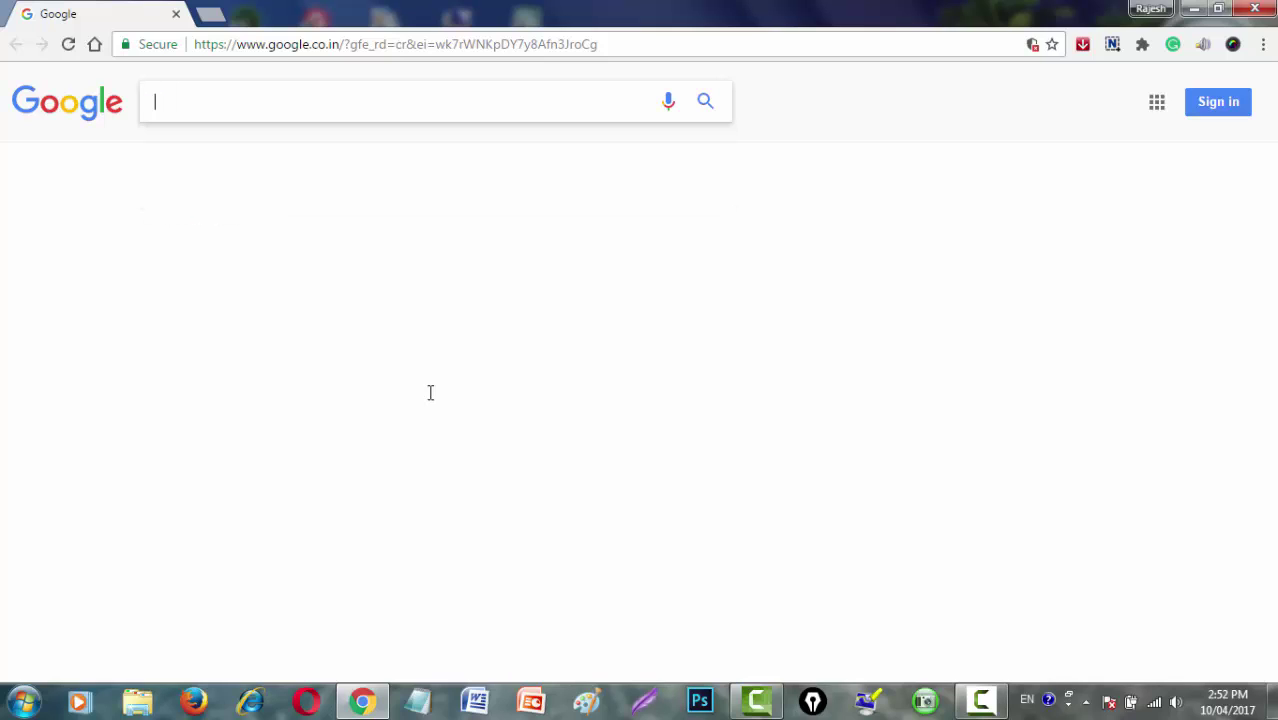
pyautogui.write('fold')
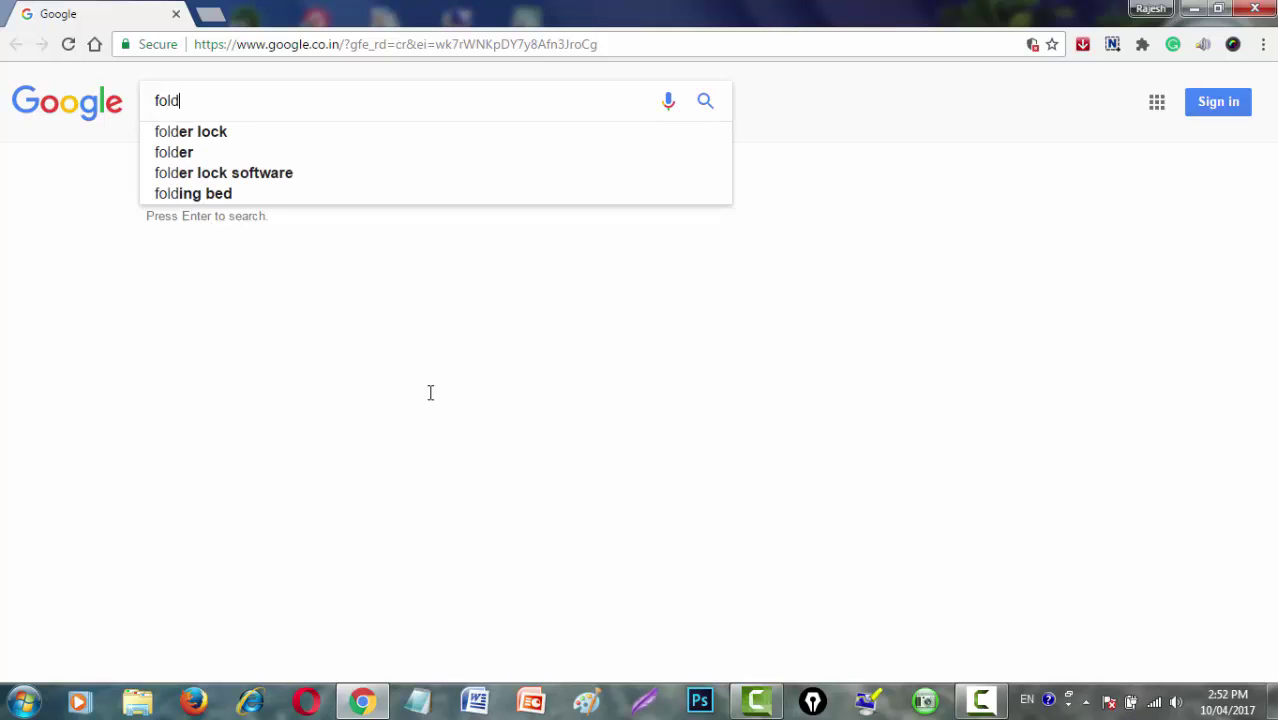
pyautogui.write('er marke')
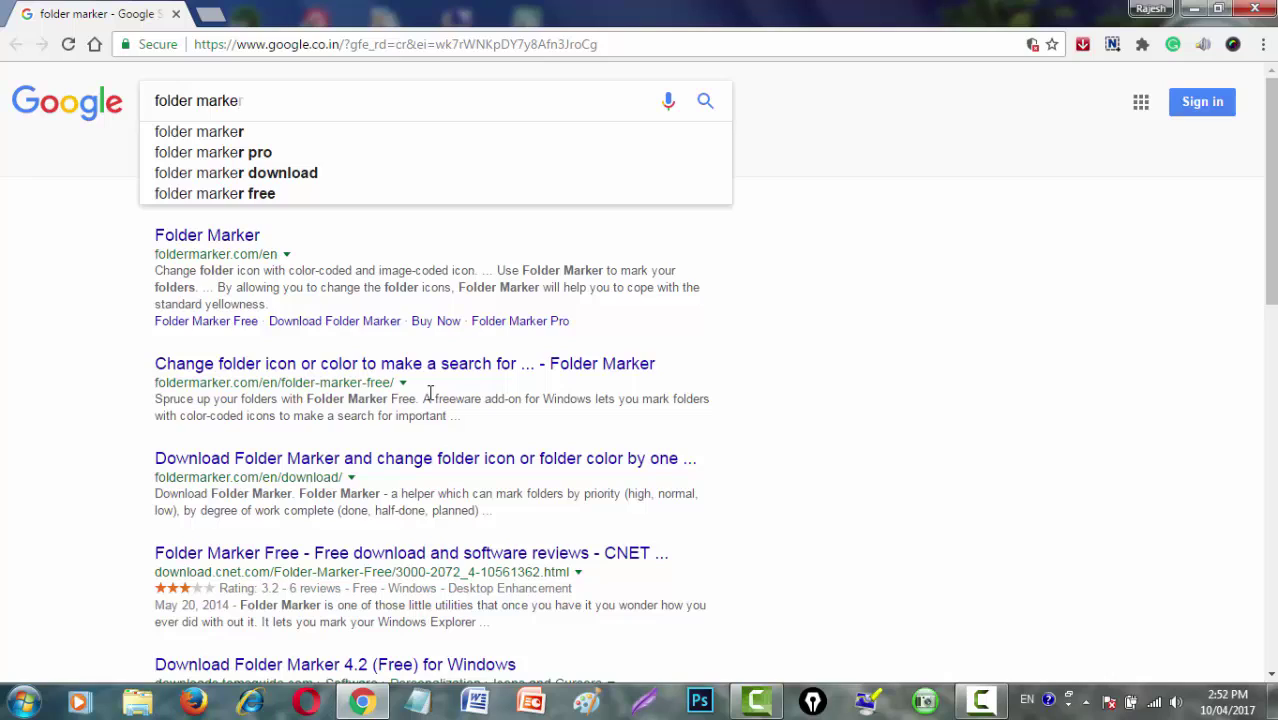
pyautogui.write('r')
pyautogui.press('Return')
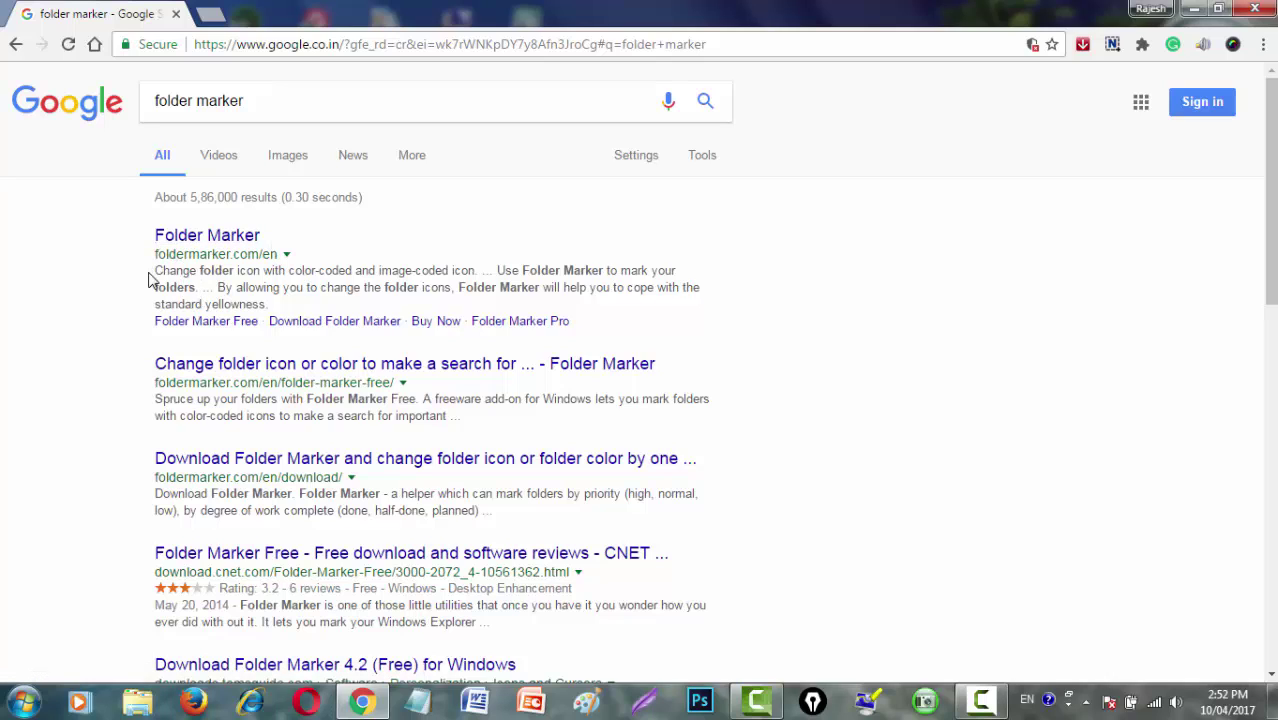
# - Open the official foldermarker.com website from the results and go to its Compare Versions page
pyautogui.click(228, 246)
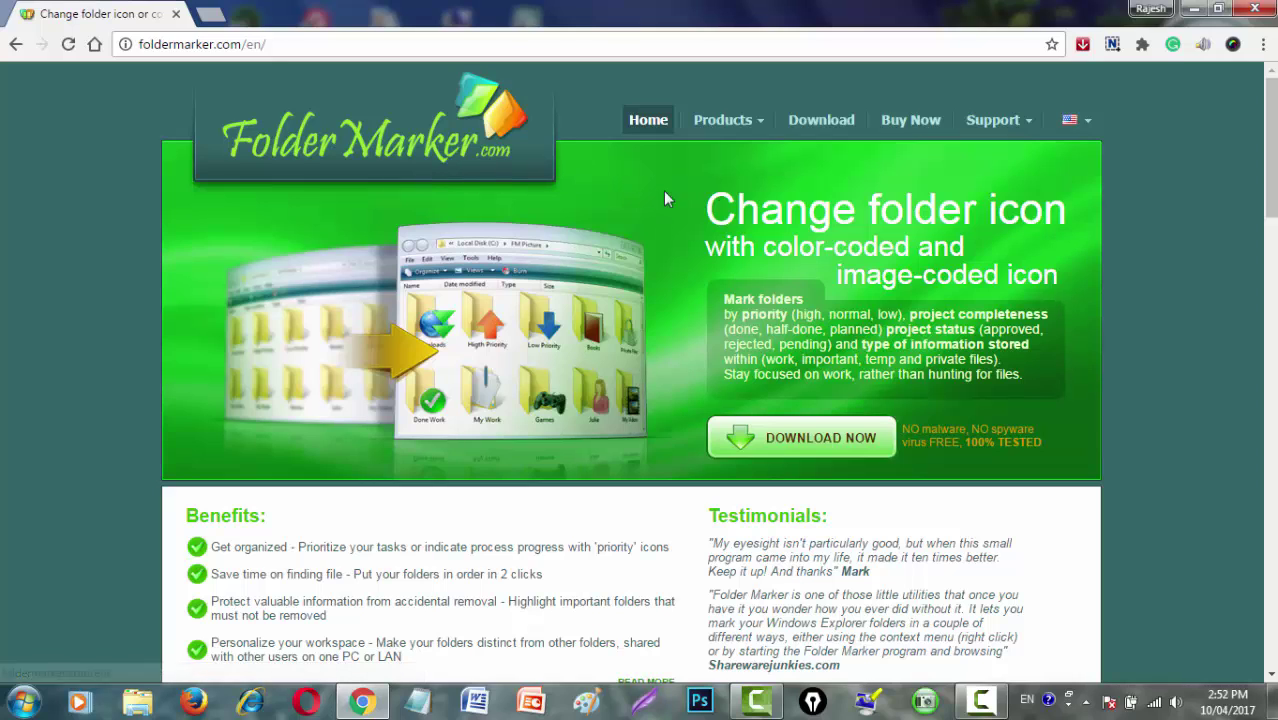
pyautogui.moveTo(725, 124)
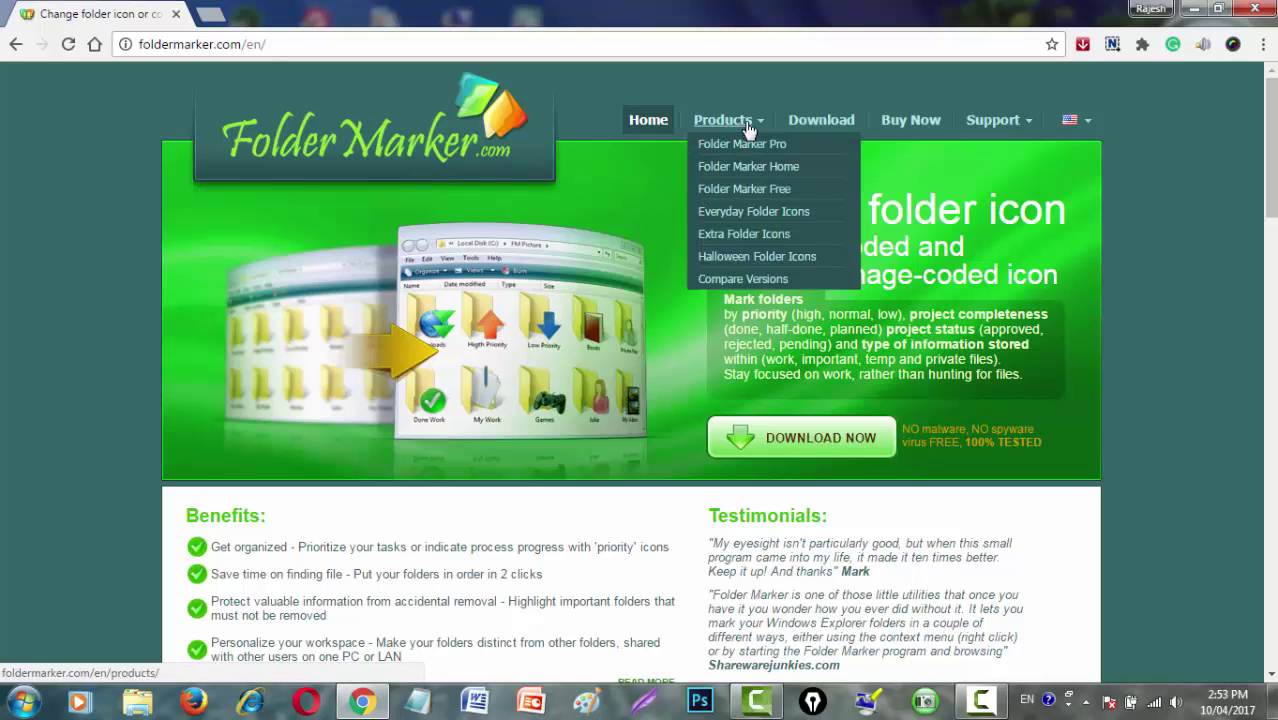
pyautogui.click(737, 285)
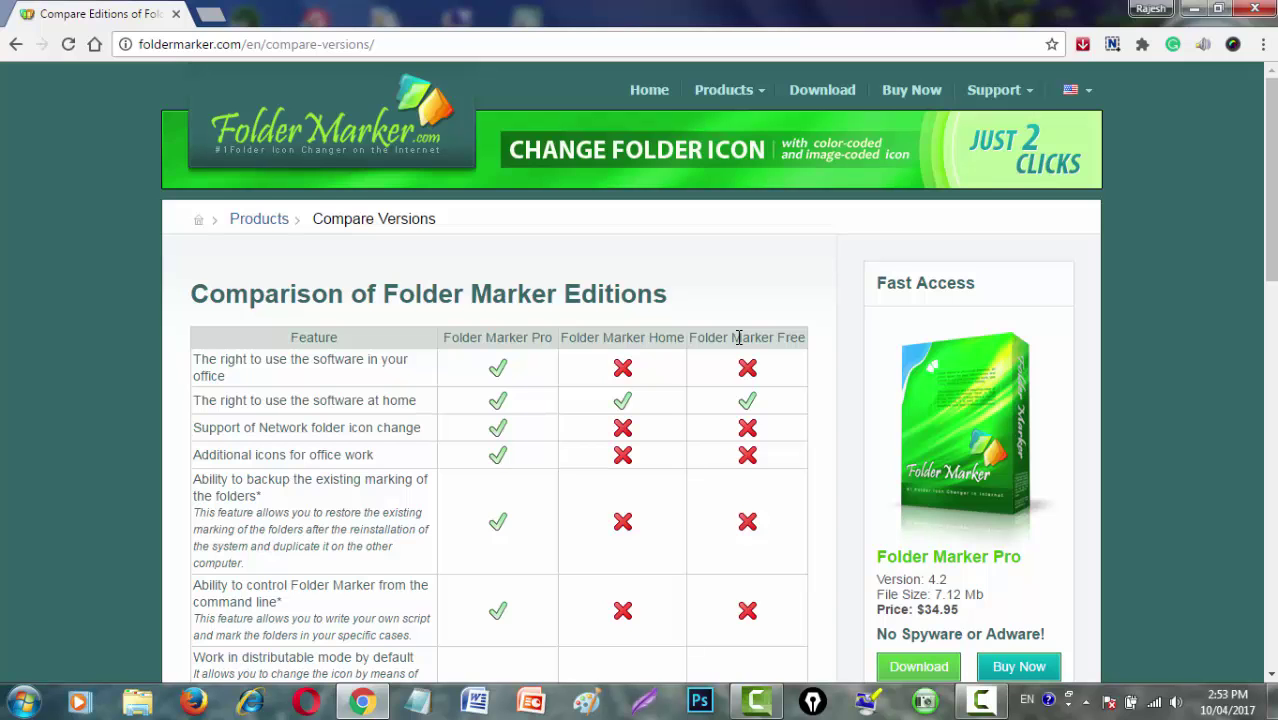
# - Download the Folder Marker Free edition from the comparison table and run the downloaded installer
pyautogui.scroll(-13, 739, 337)
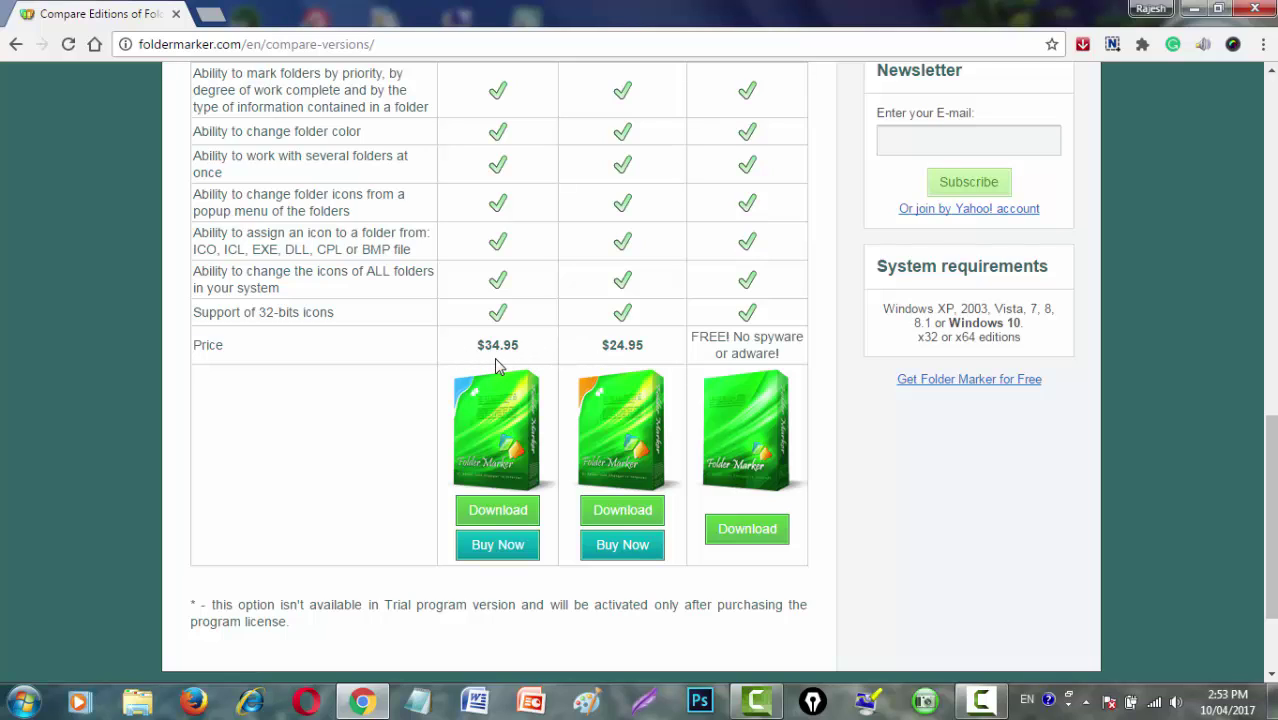
pyautogui.click(746, 534)
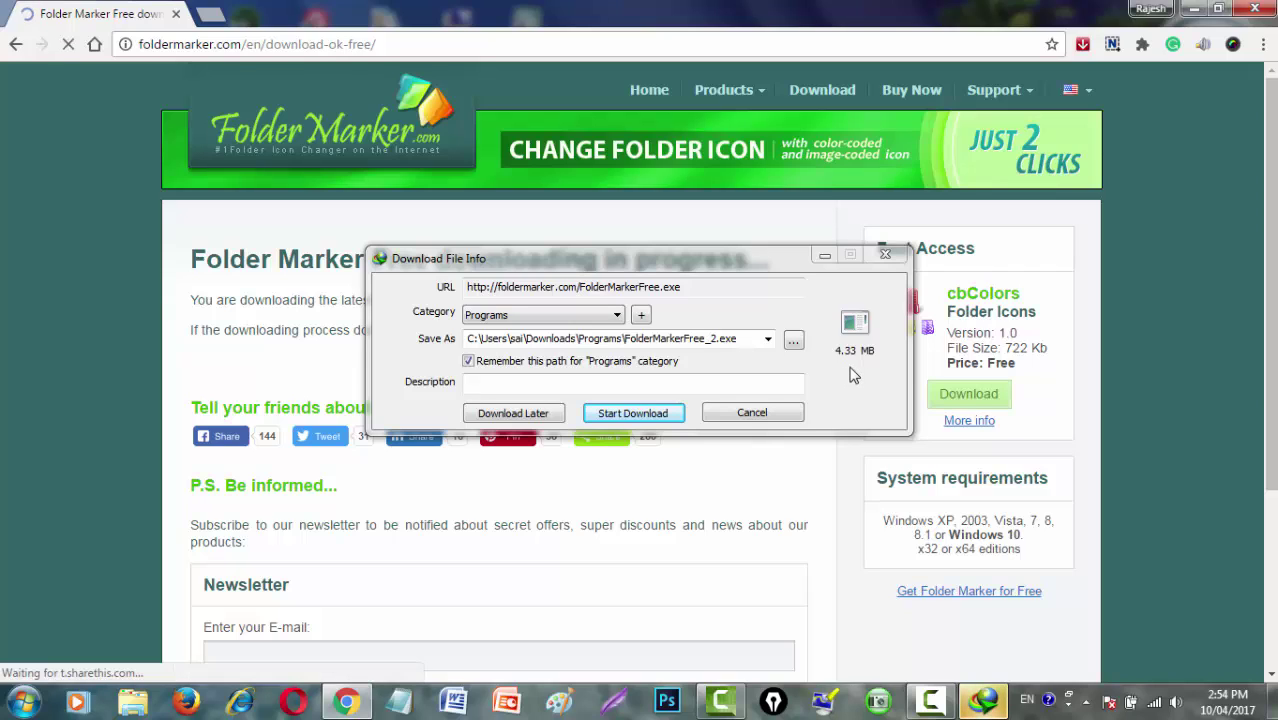
pyautogui.click(633, 418)
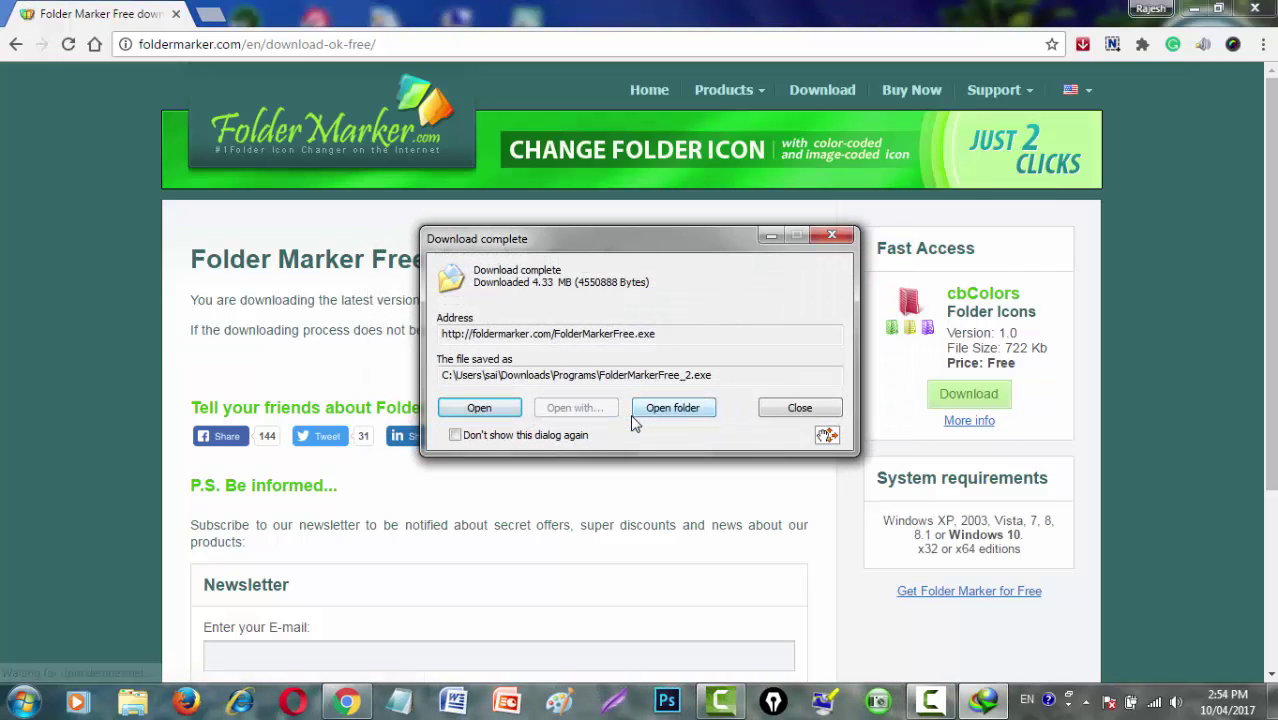
pyautogui.click(485, 409)
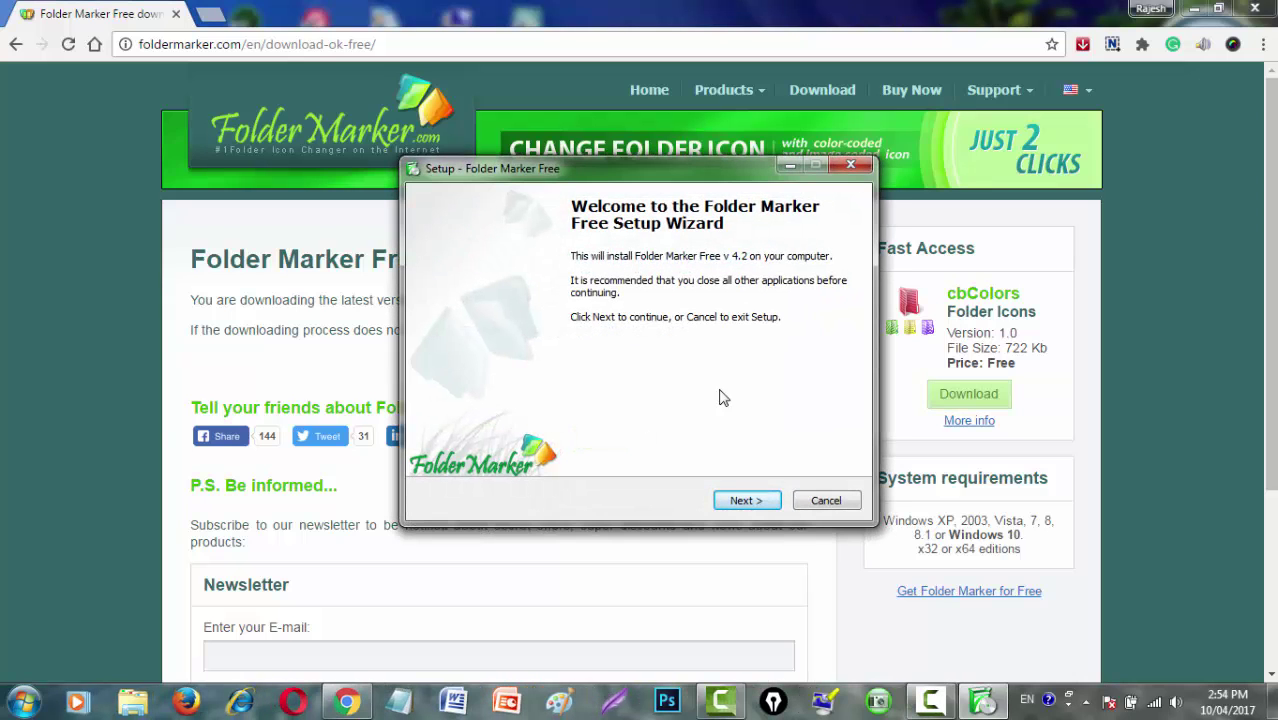
# - Accept the Folder Marker Free license agreement and continue past the setup information page
pyautogui.click(737, 504)
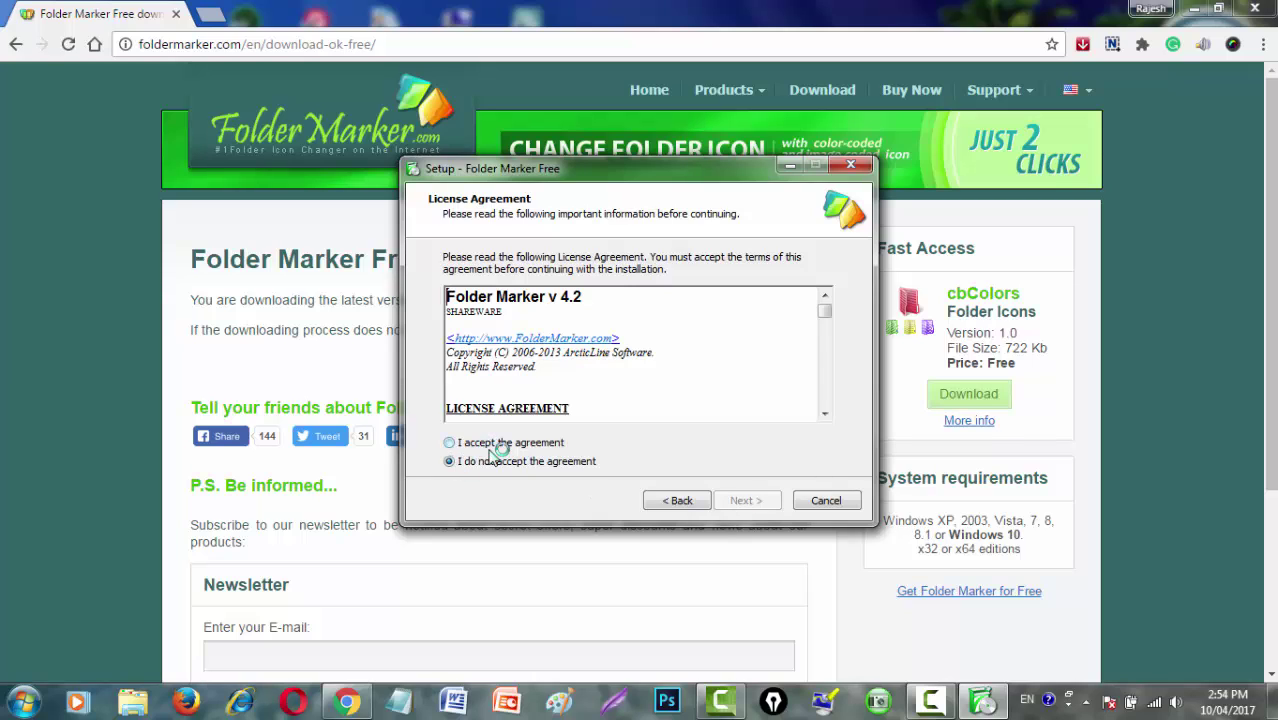
pyautogui.click(451, 443)
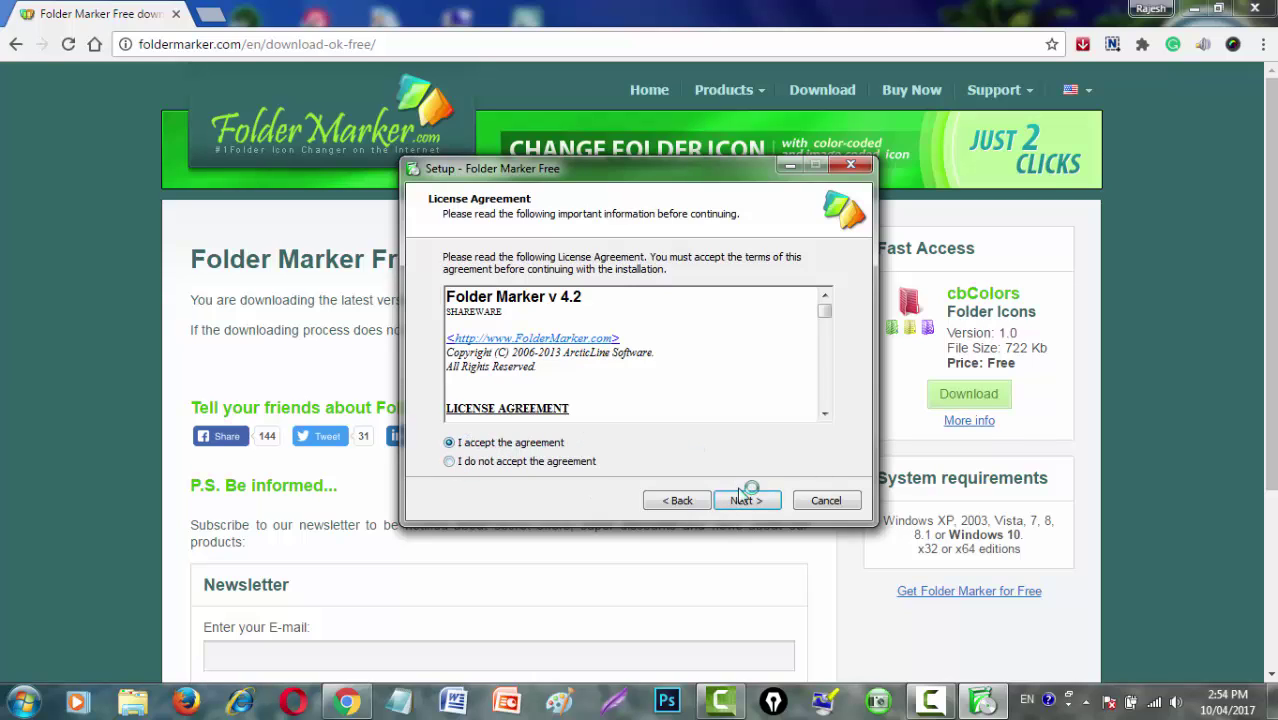
pyautogui.click(745, 500)
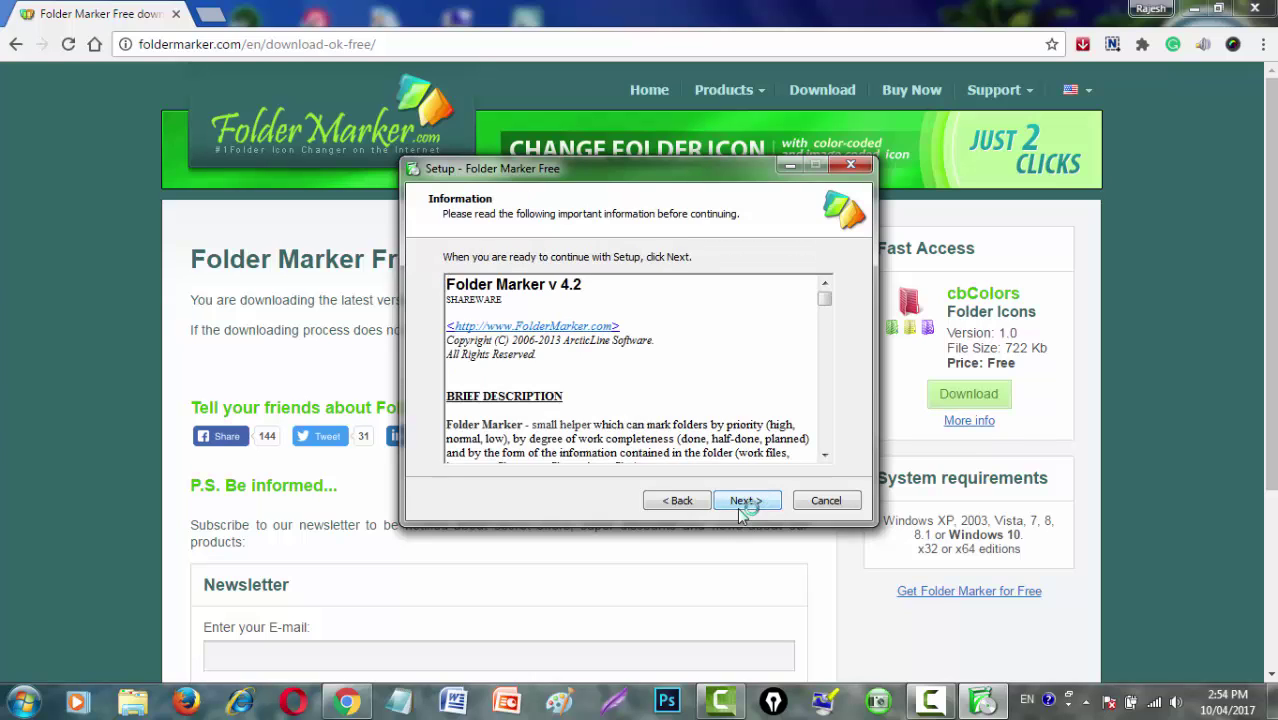
pyautogui.click(745, 500)
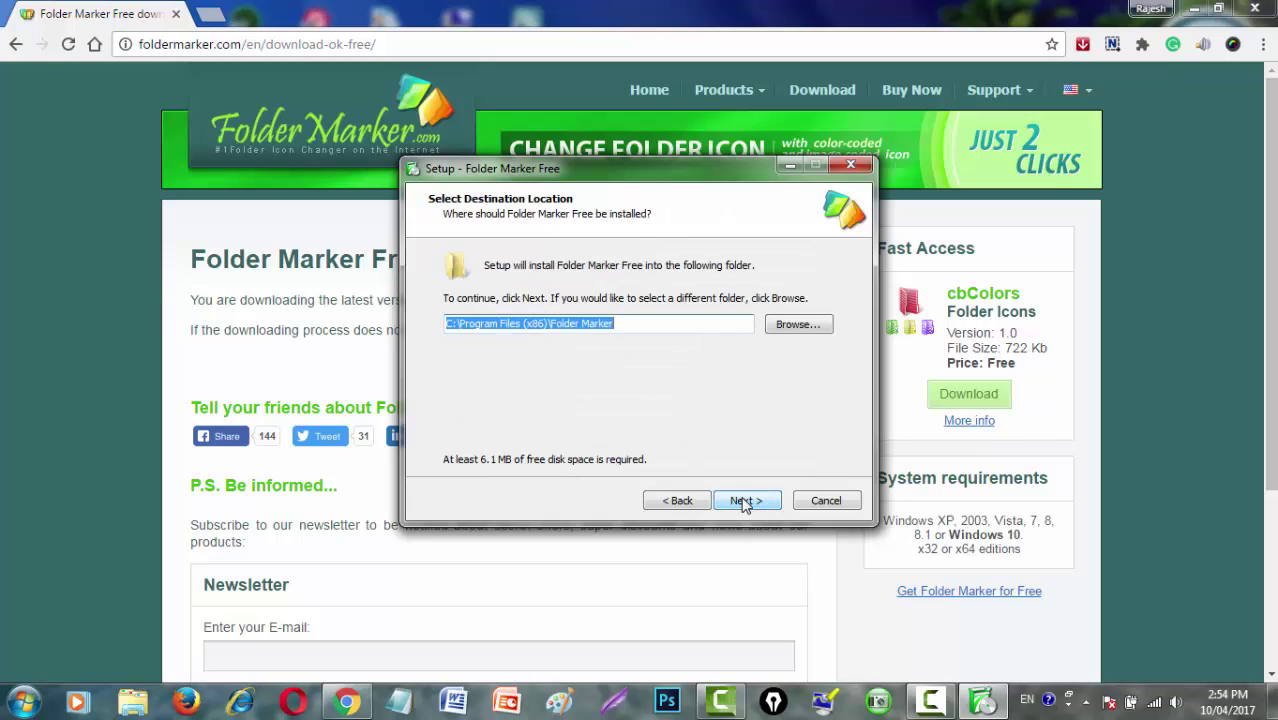
# - Install Folder Marker Free with the default location, Start Menu folder and desktop icon, then finish setup with Launch Folder Marker enabled
pyautogui.click(762, 502)
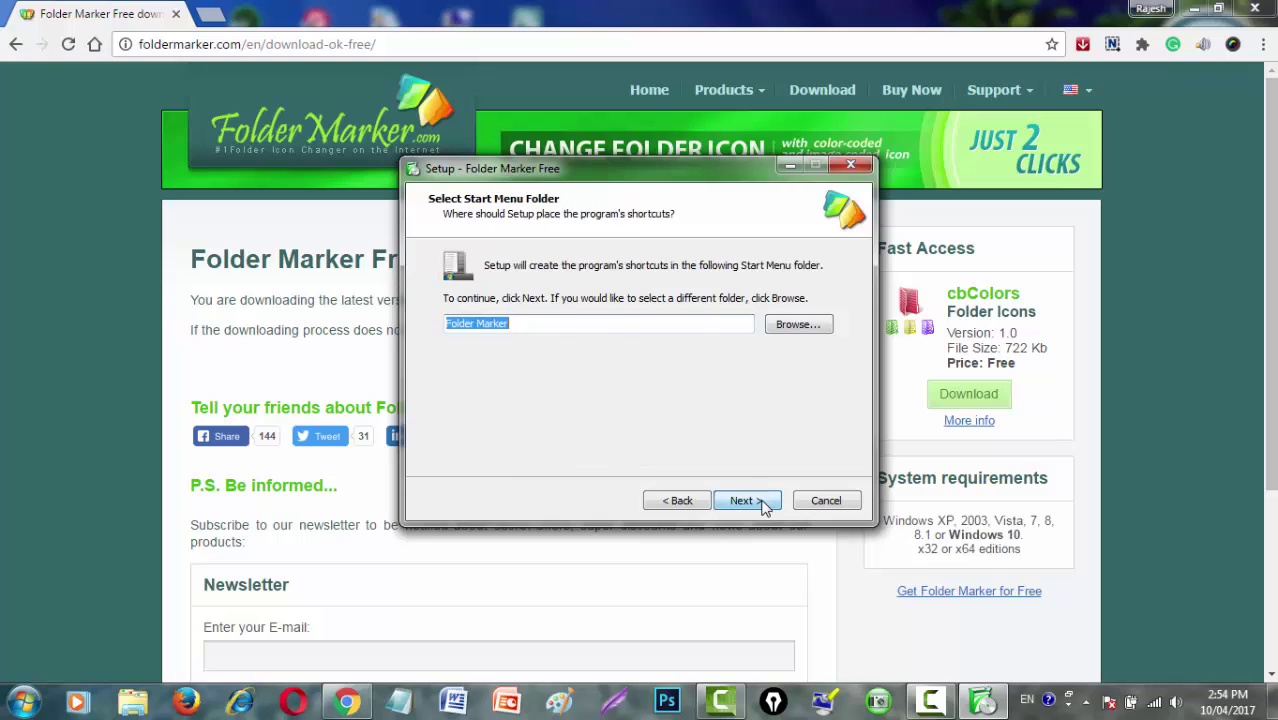
pyautogui.click(764, 507)
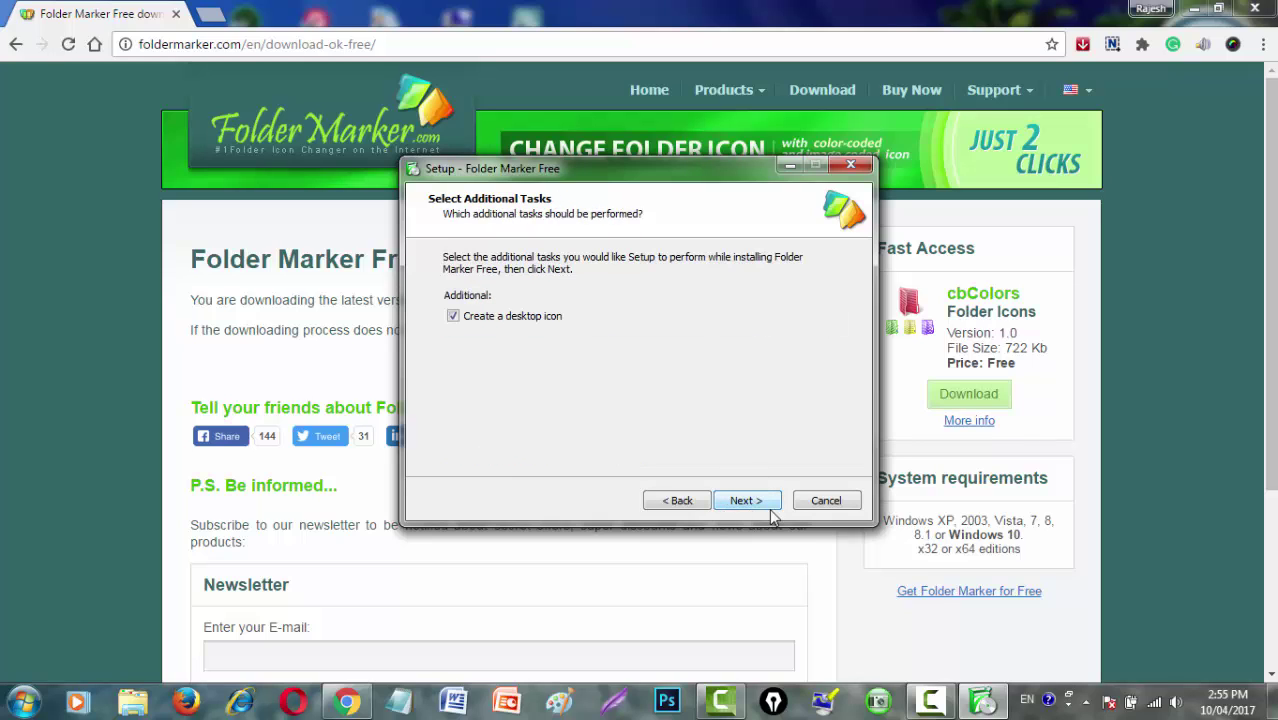
pyautogui.click(744, 505)
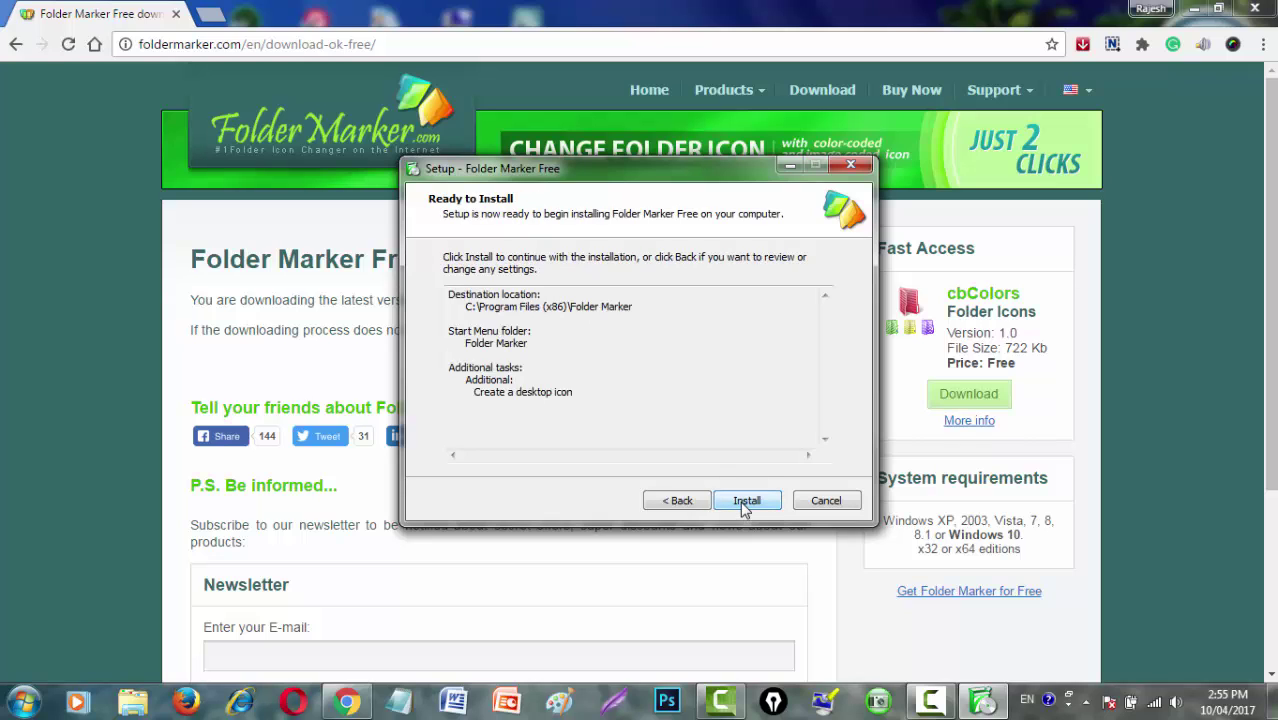
pyautogui.click(743, 505)
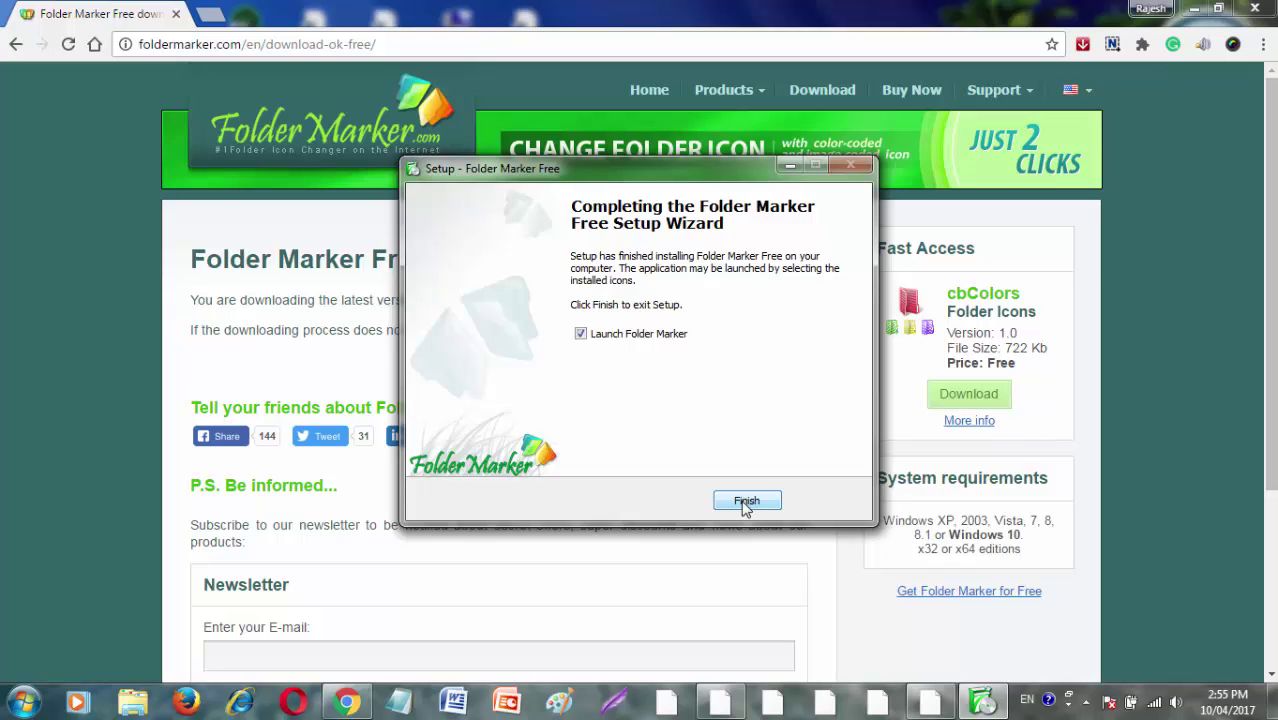
pyautogui.click(746, 501)
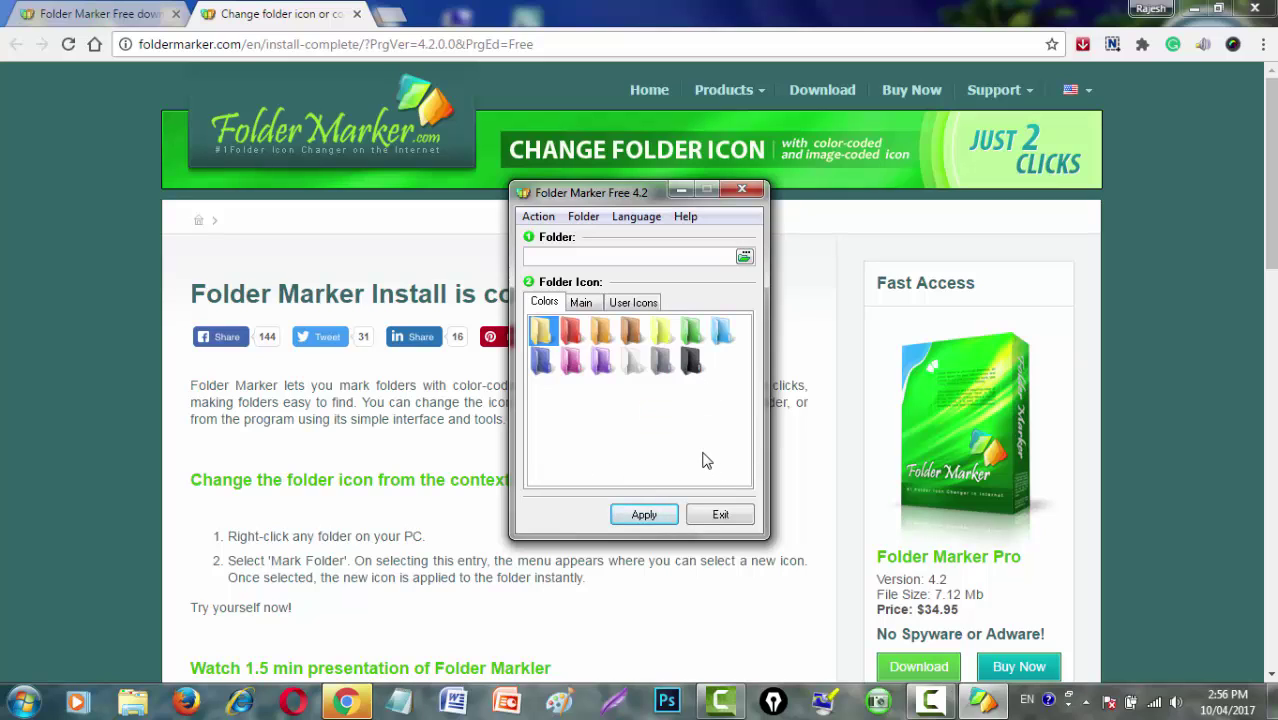
# - Close the install-complete web page and copy the address of the Folder Marker Free download page
pyautogui.click(358, 14)
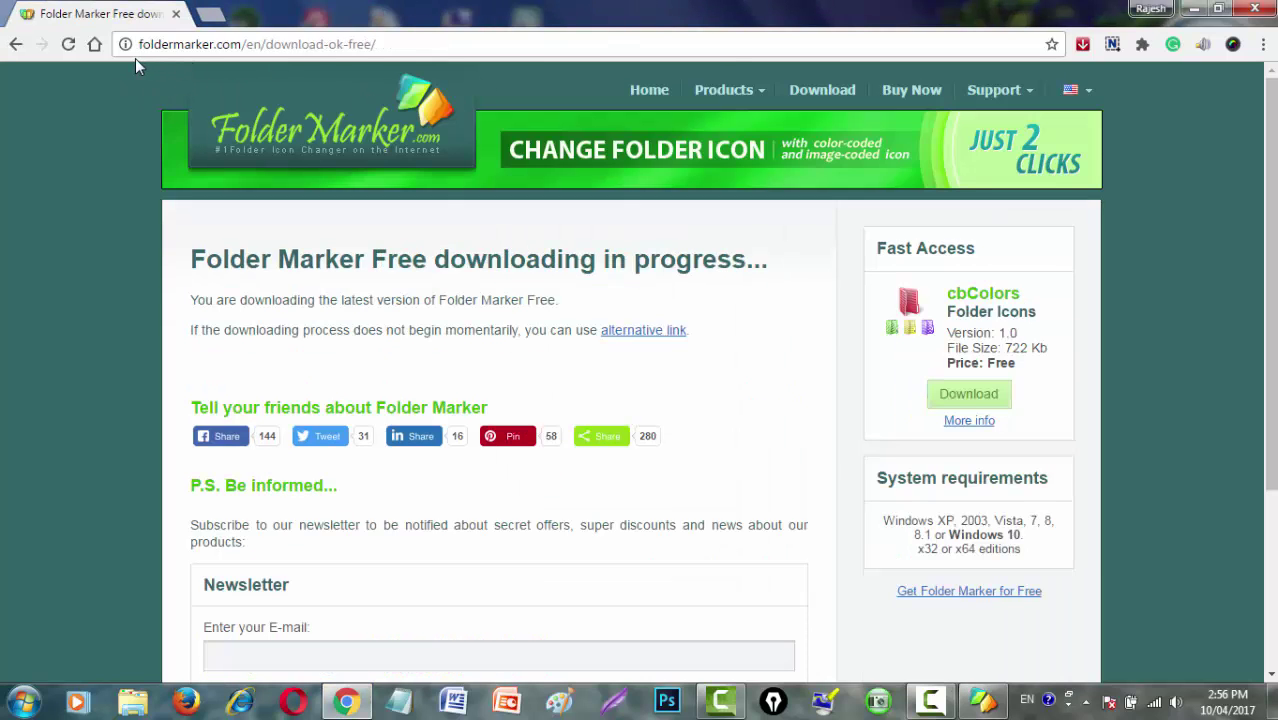
pyautogui.click(232, 44)
pyautogui.rightClick(234, 44)
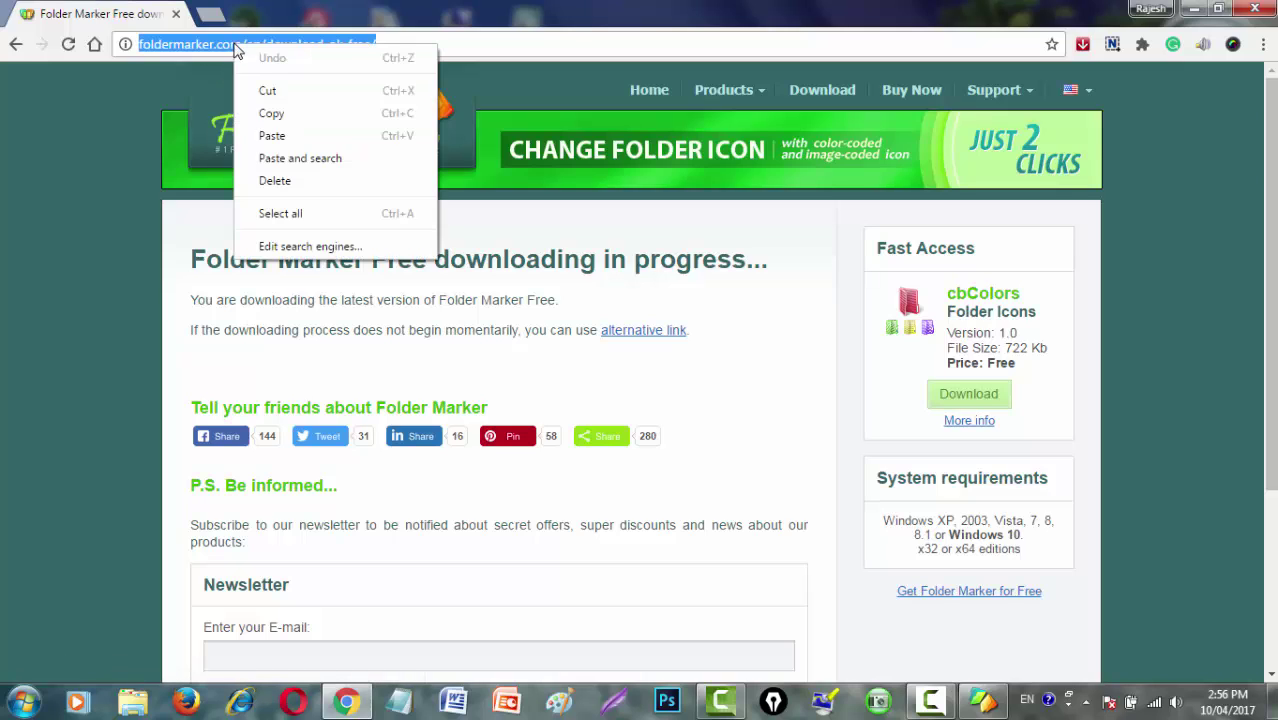
pyautogui.click(322, 113)
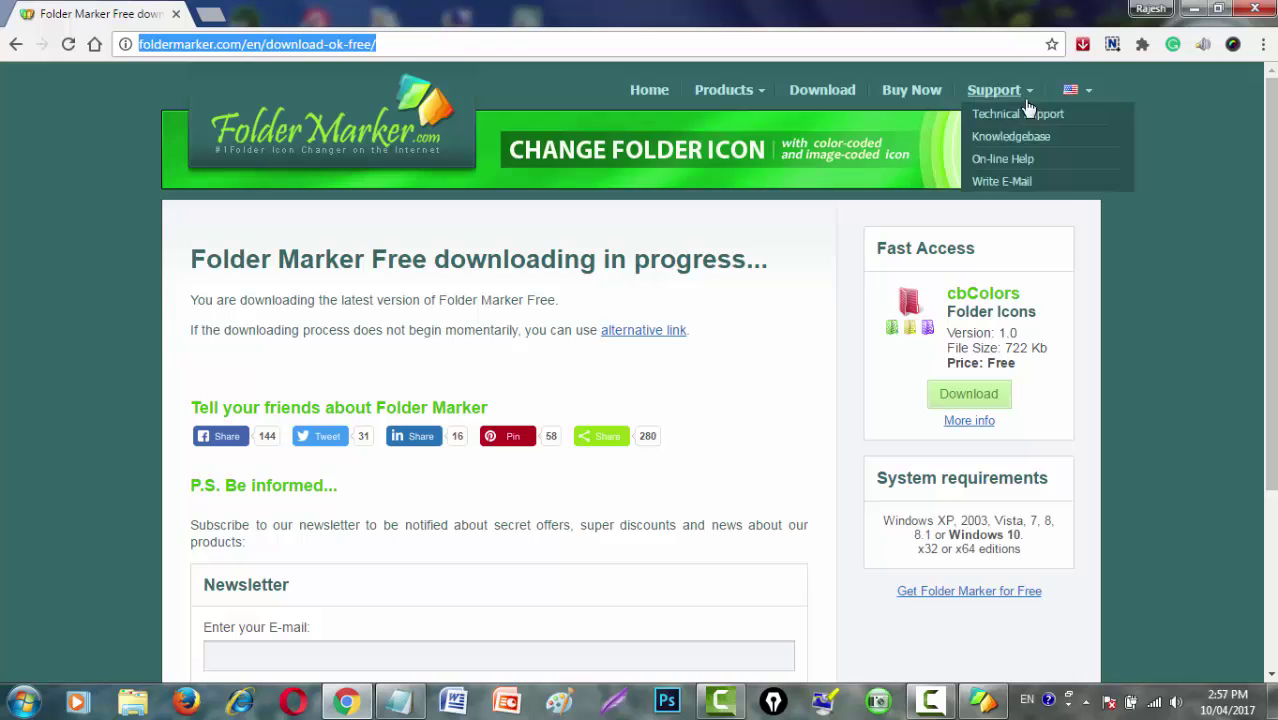
# - Close the browser and the Folder Marker Free window to return to the desktop
pyautogui.click(1245, 8)
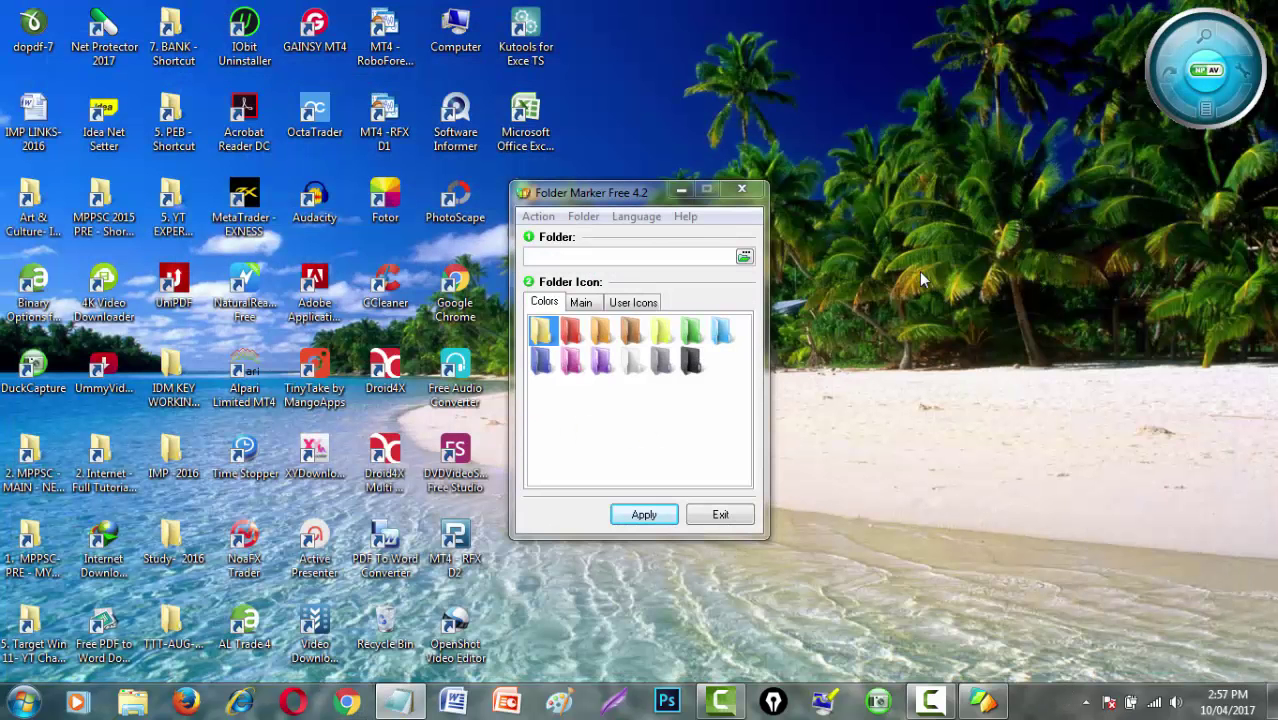
pyautogui.click(668, 213)
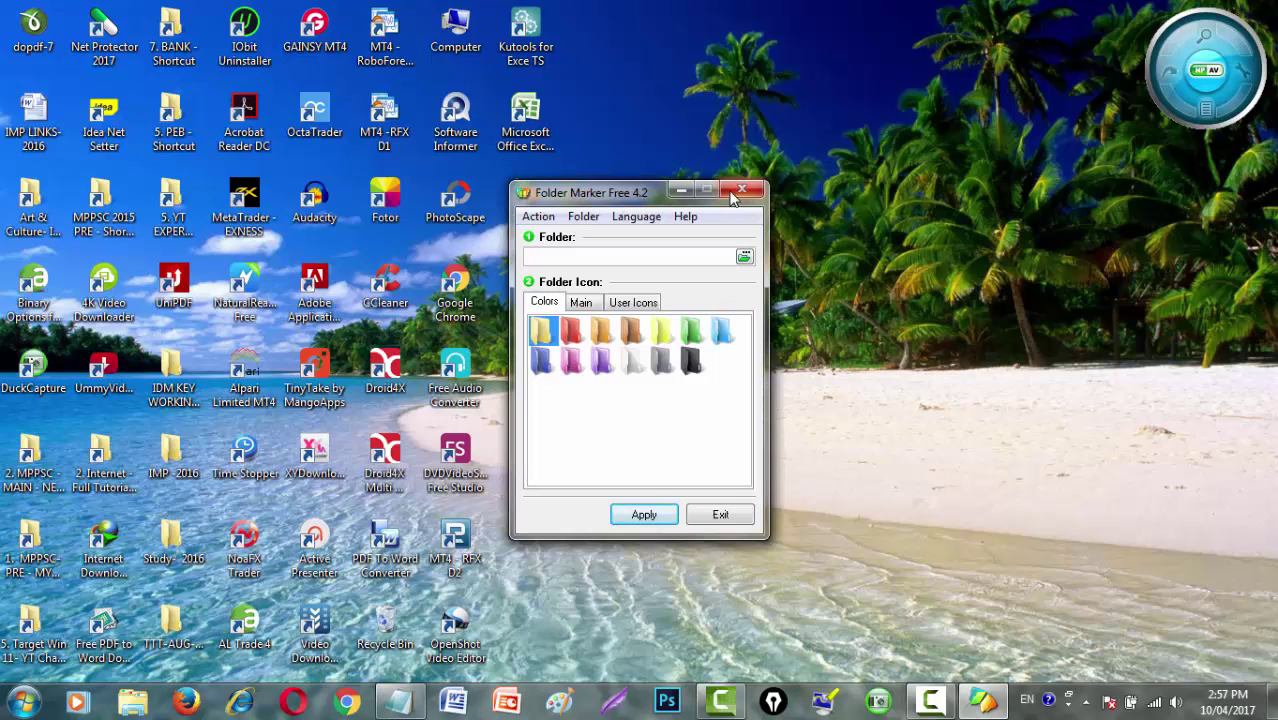
pyautogui.moveTo(725, 193)
pyautogui.mouseDown()
pyautogui.moveTo(843, 169)
pyautogui.moveTo(908, 175)
pyautogui.moveTo(928, 160)
pyautogui.mouseUp()
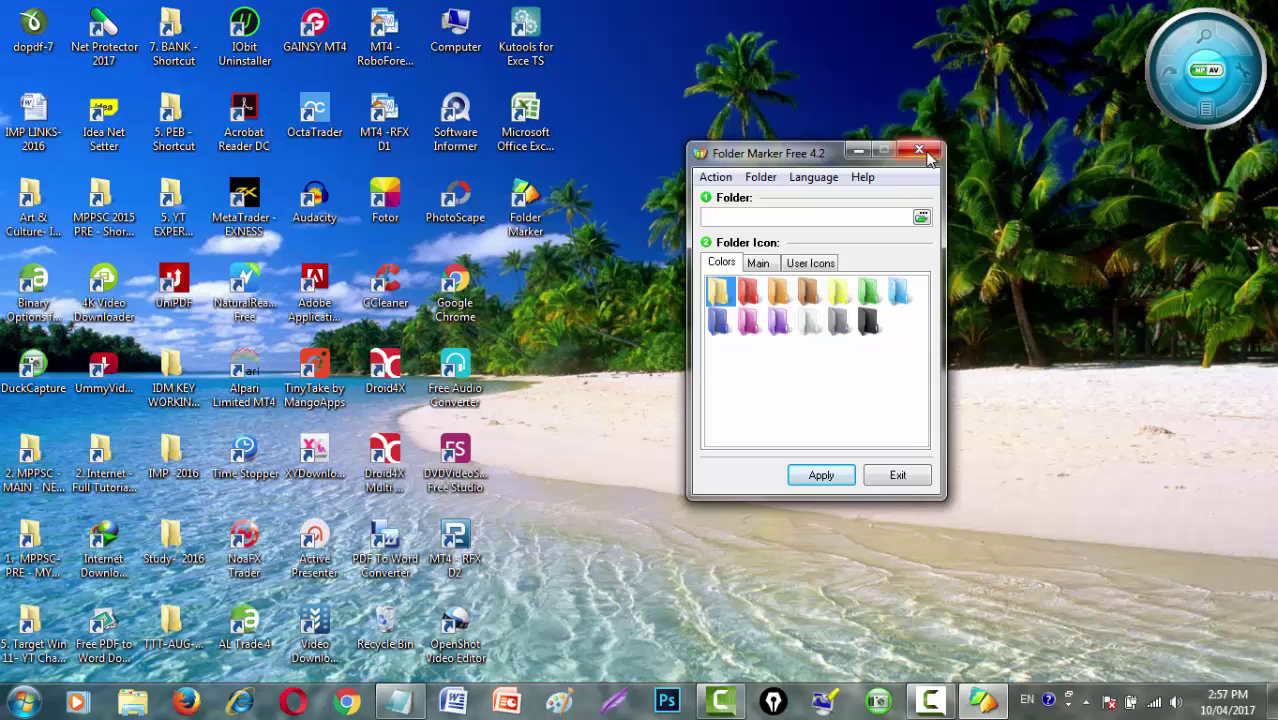
pyautogui.click(919, 151)
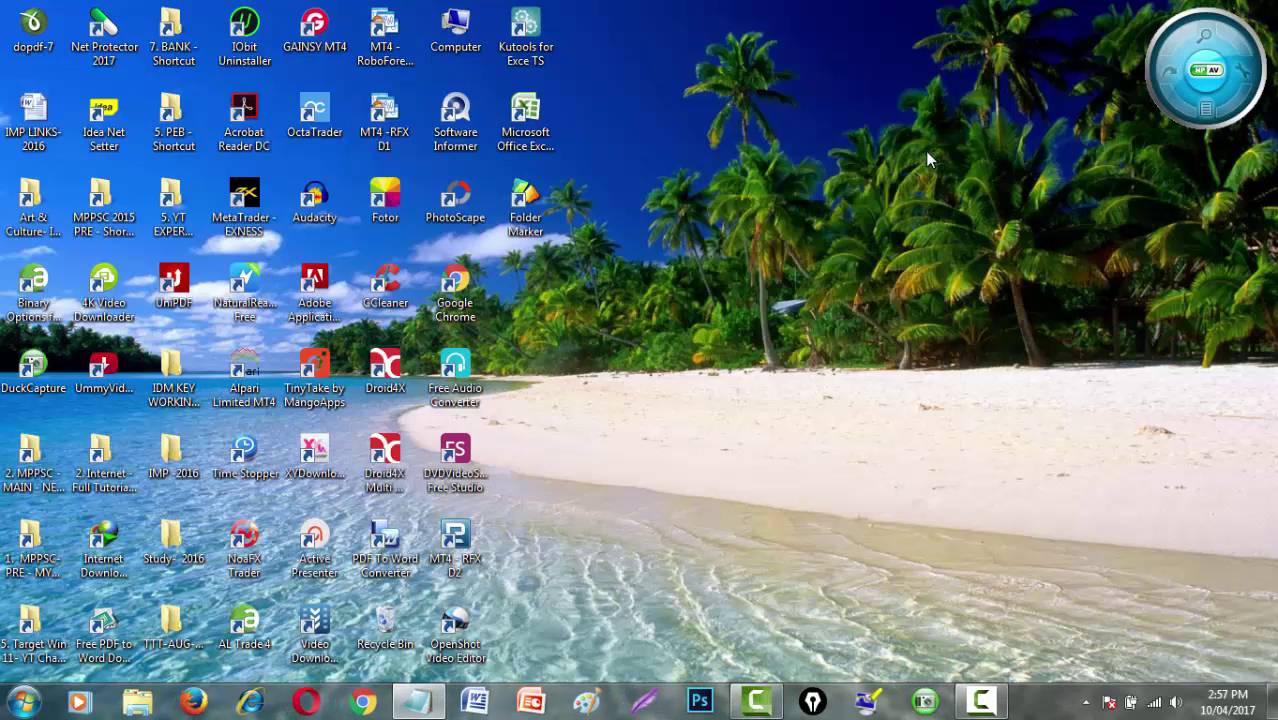
# - Create a new folder in the Documents library and name it Demo A1
pyautogui.click(22, 702)
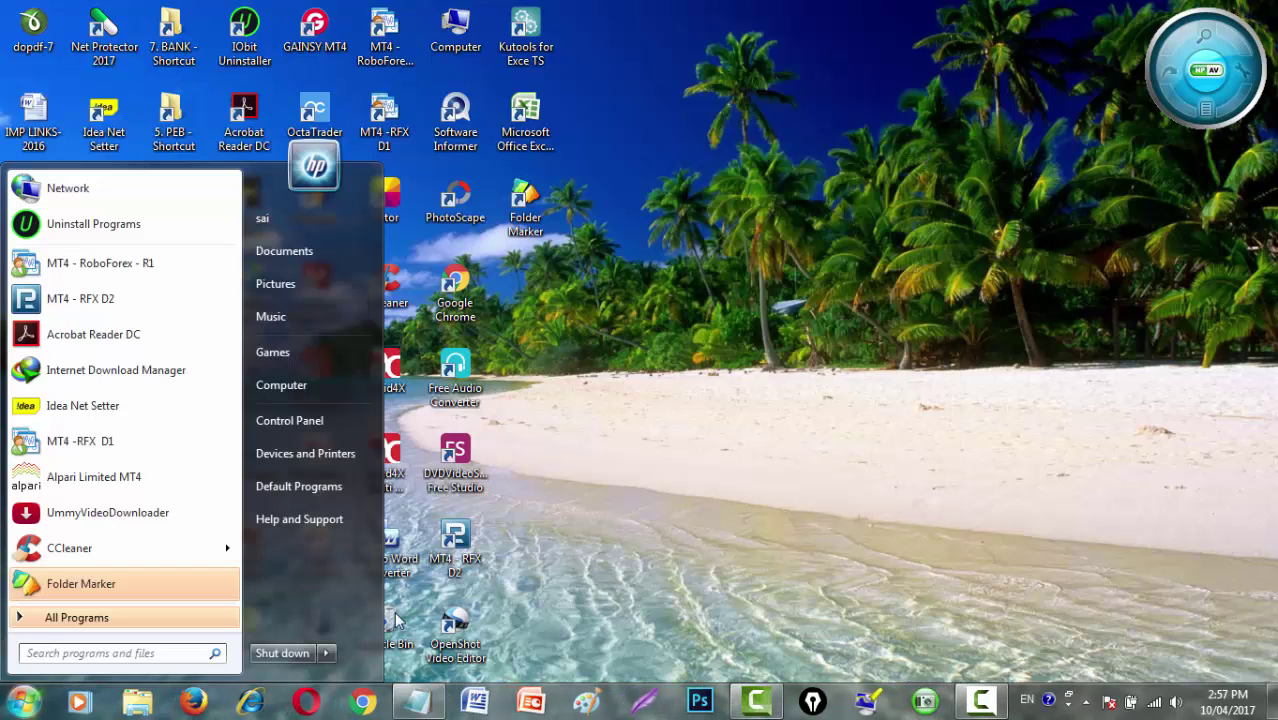
pyautogui.click(306, 255)
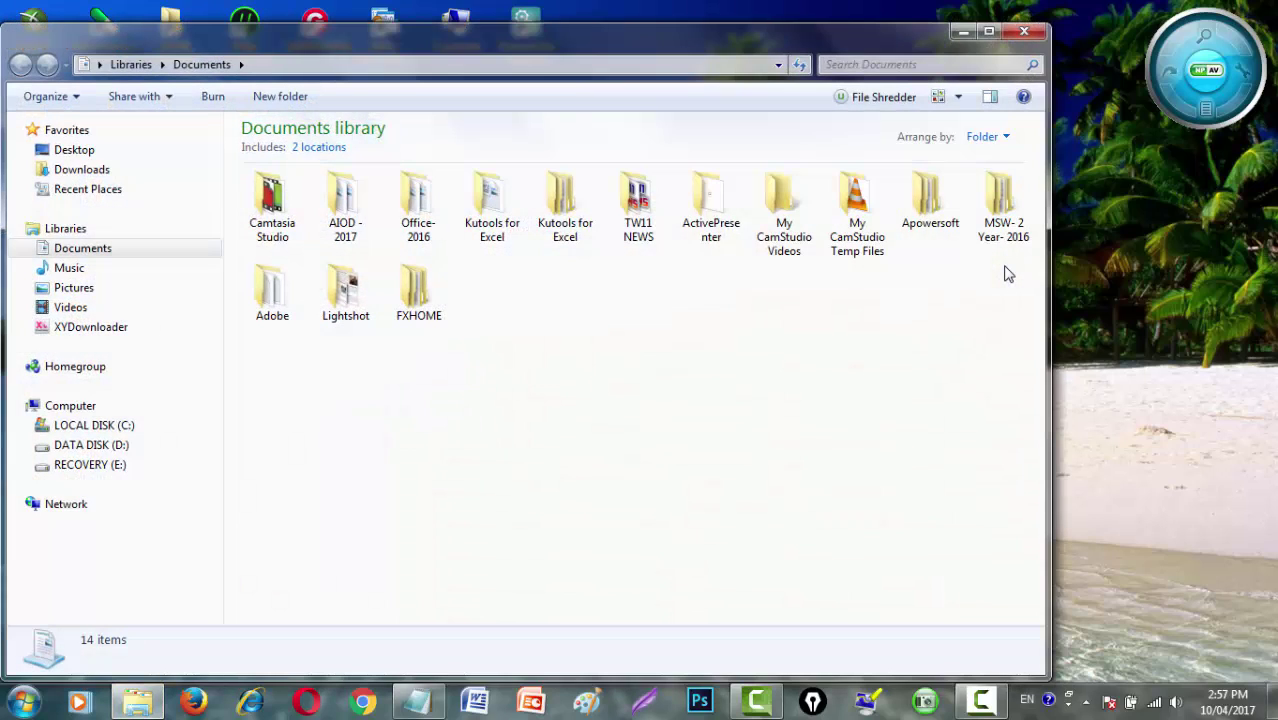
pyautogui.rightClick(565, 390)
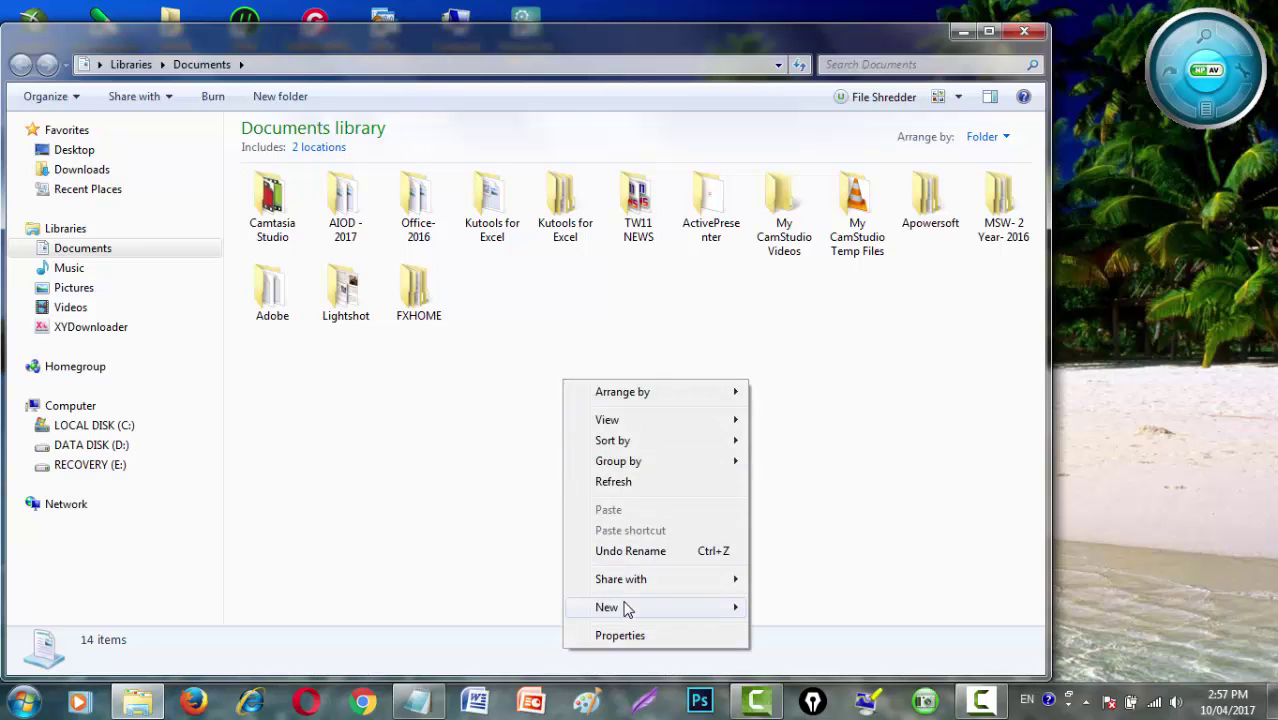
pyautogui.moveTo(625, 608)
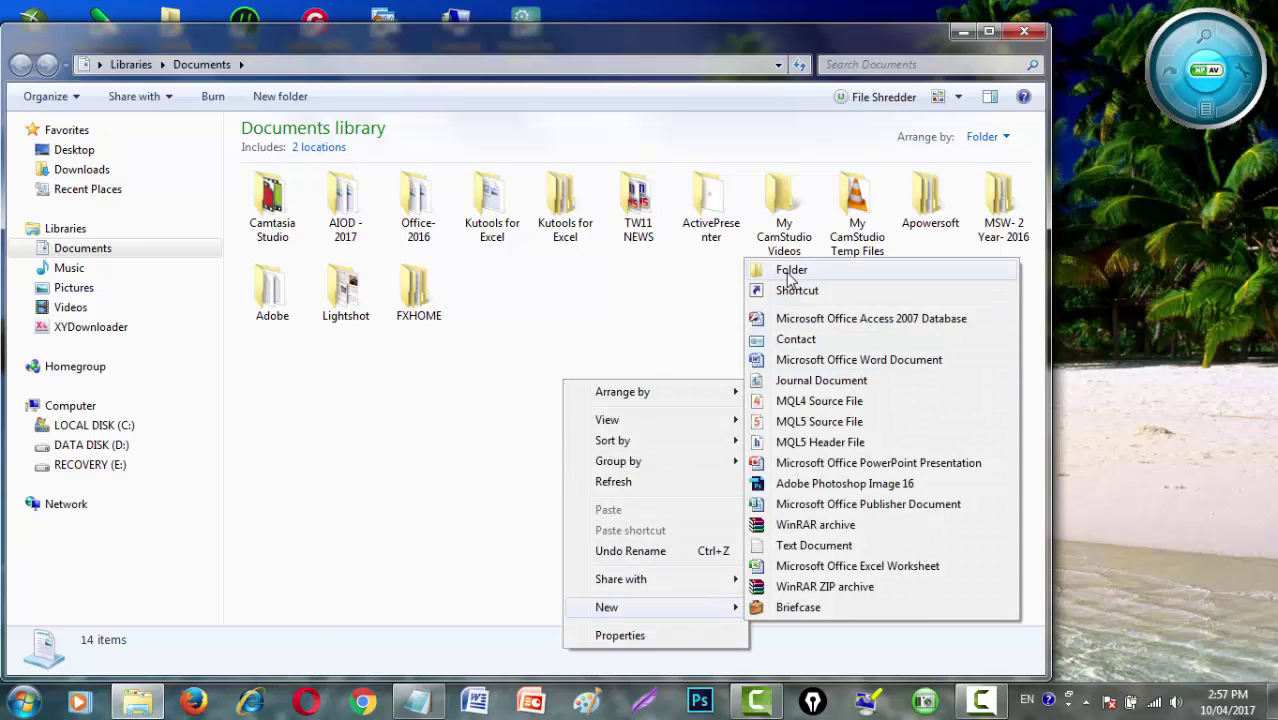
pyautogui.click(784, 426)
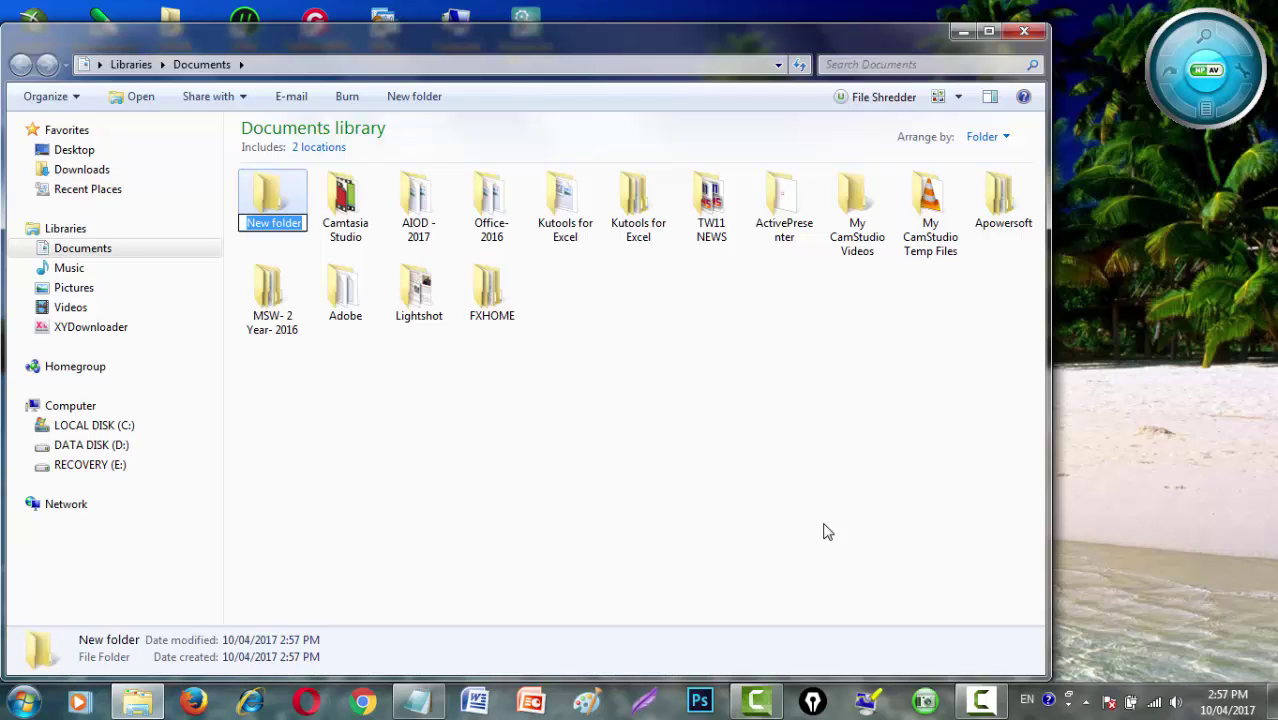
pyautogui.write('D')
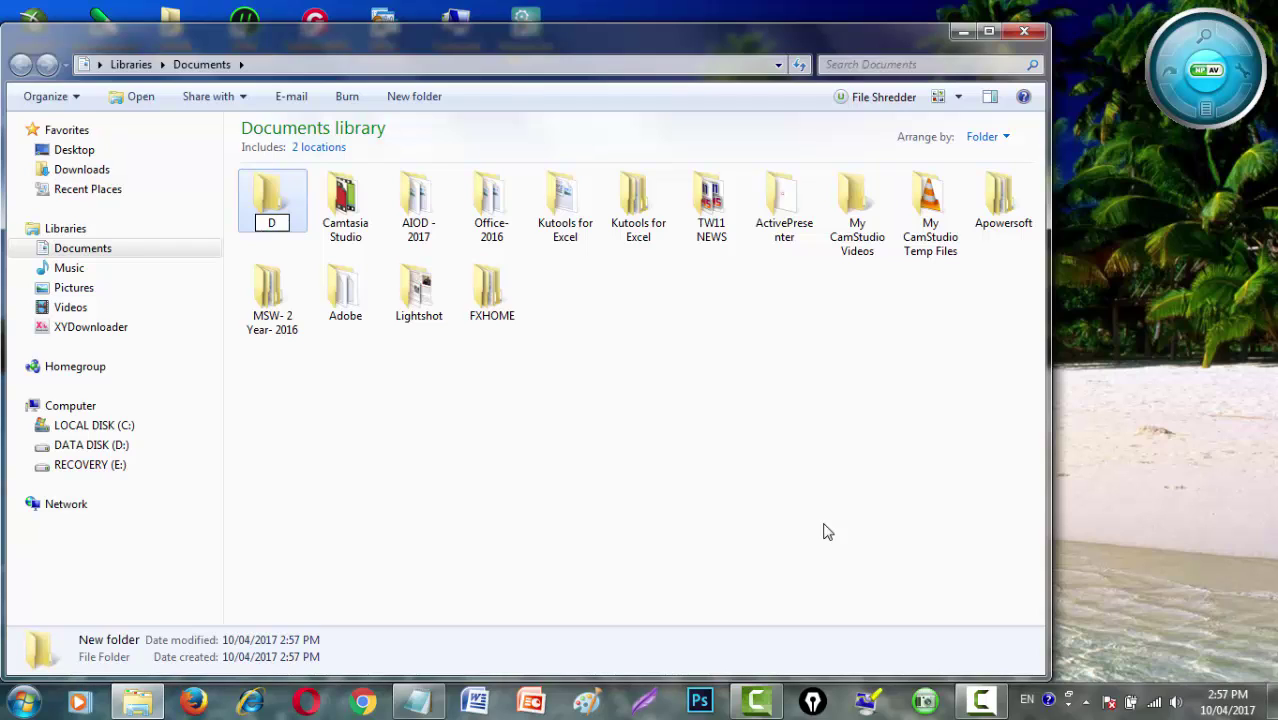
pyautogui.write('emo A1')
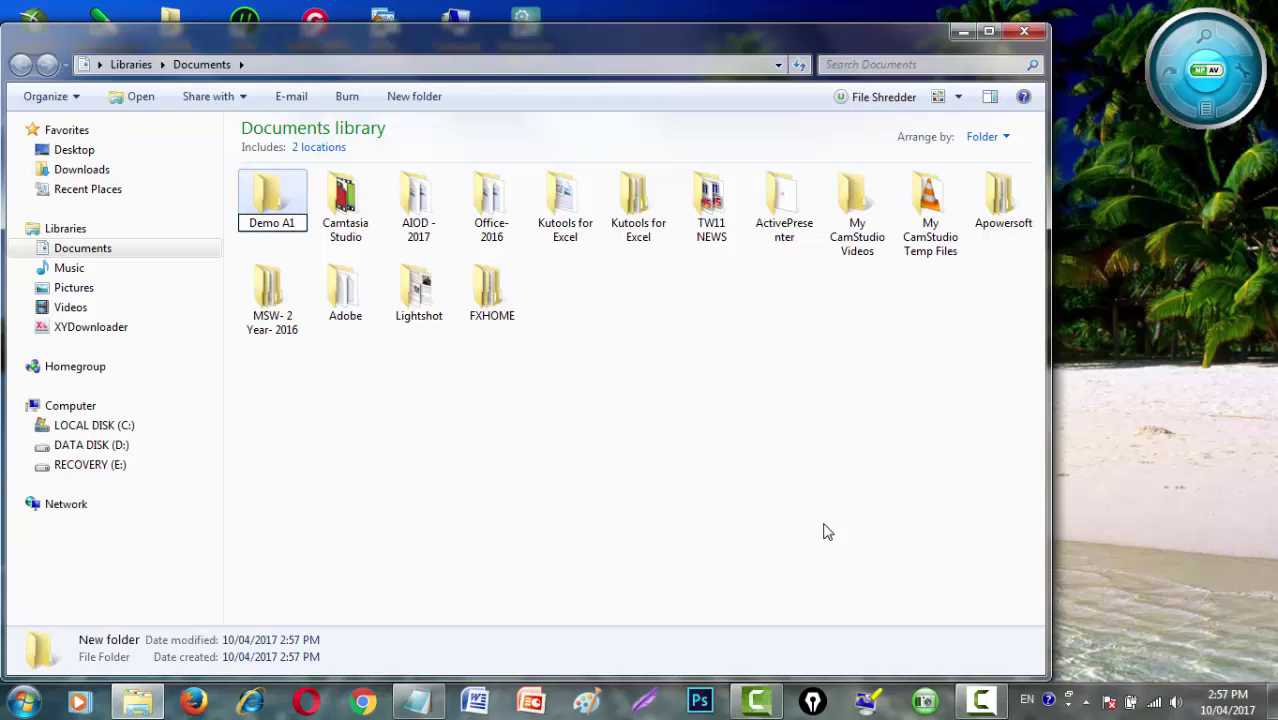
pyautogui.press('Return')
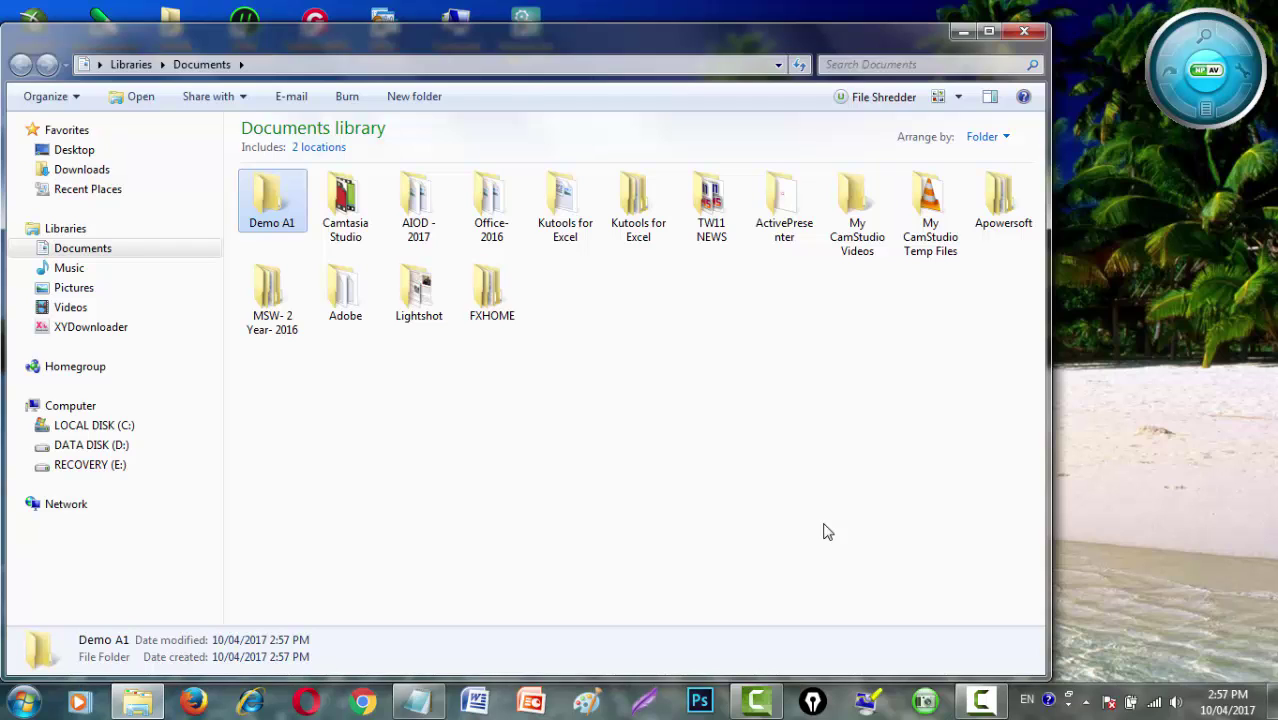
# - Mark the Demo A1 folder with the High Priority icon
pyautogui.rightClick(280, 228)
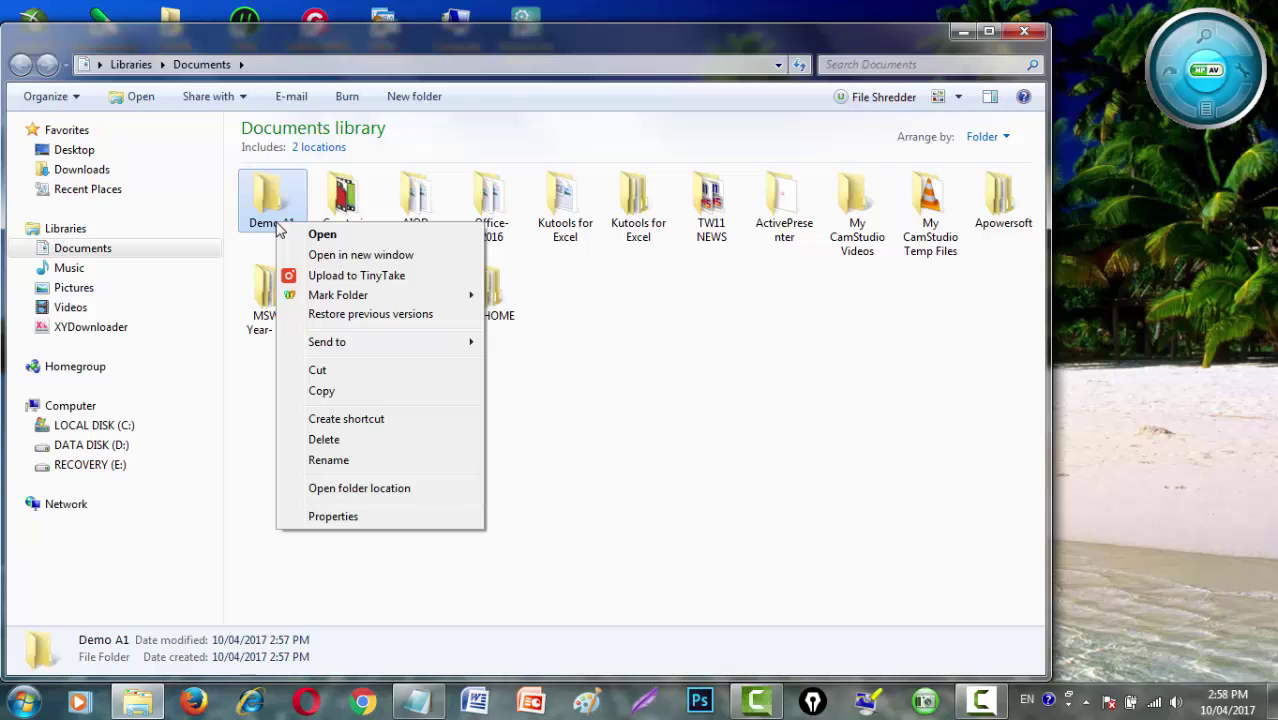
pyautogui.moveTo(300, 302)
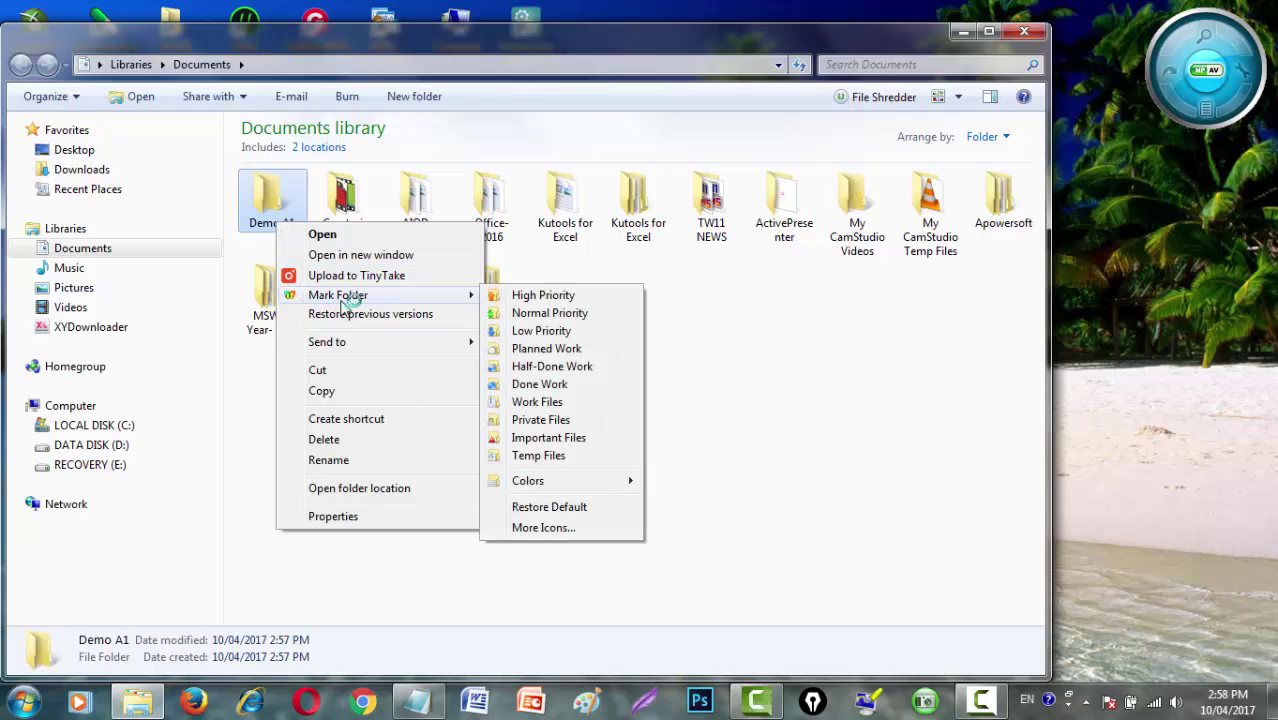
pyautogui.click(596, 303)
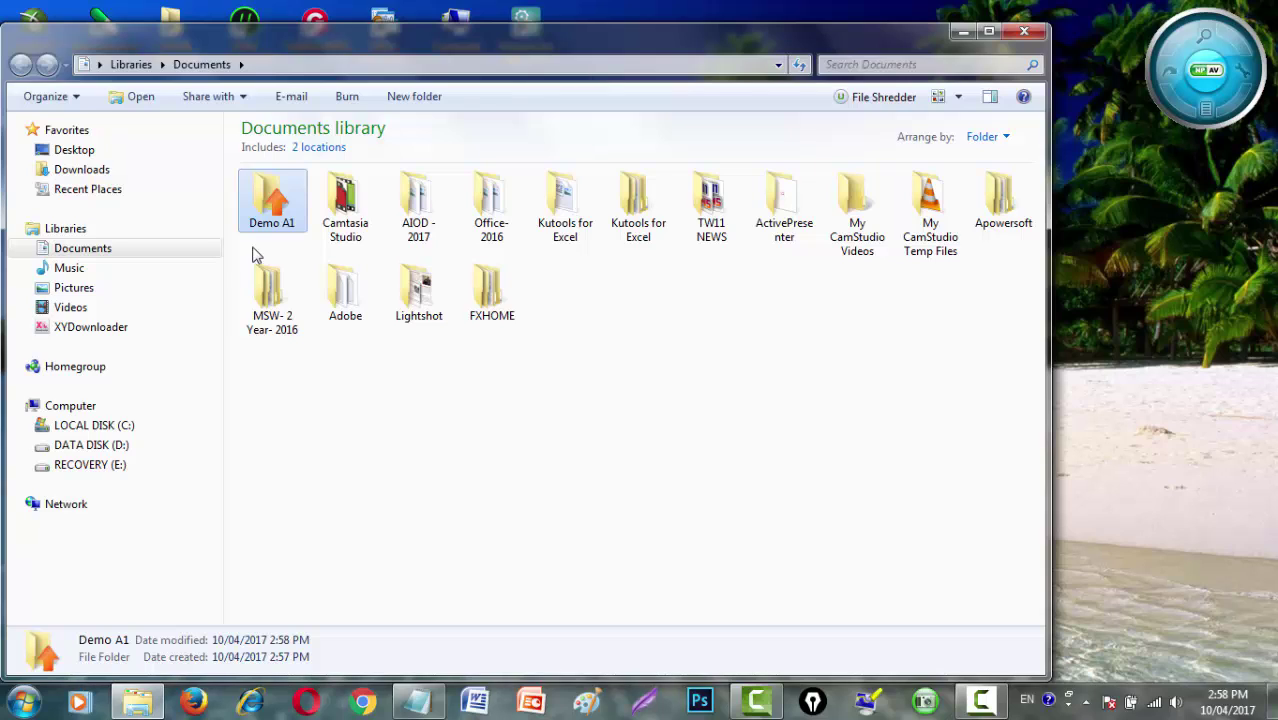
# - Change the Demo A1 folder's mark to Normal Priority and then to Low Priority
pyautogui.rightClick(286, 224)
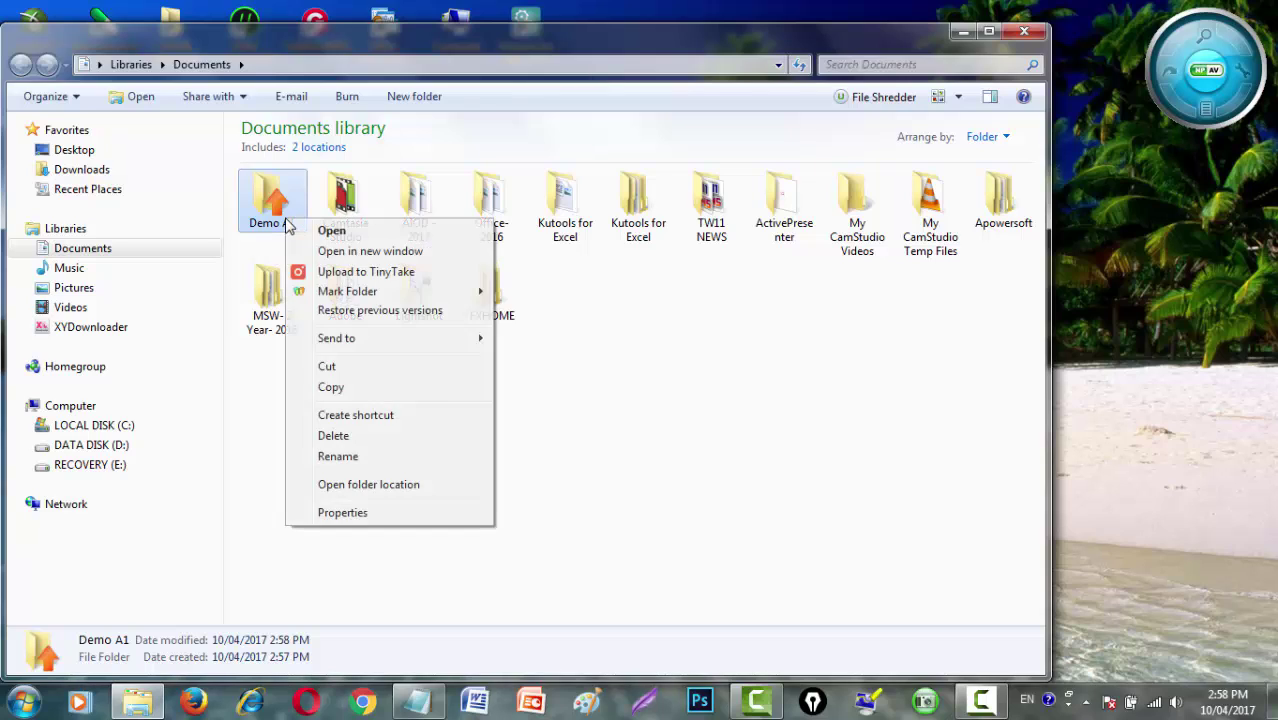
pyautogui.moveTo(343, 293)
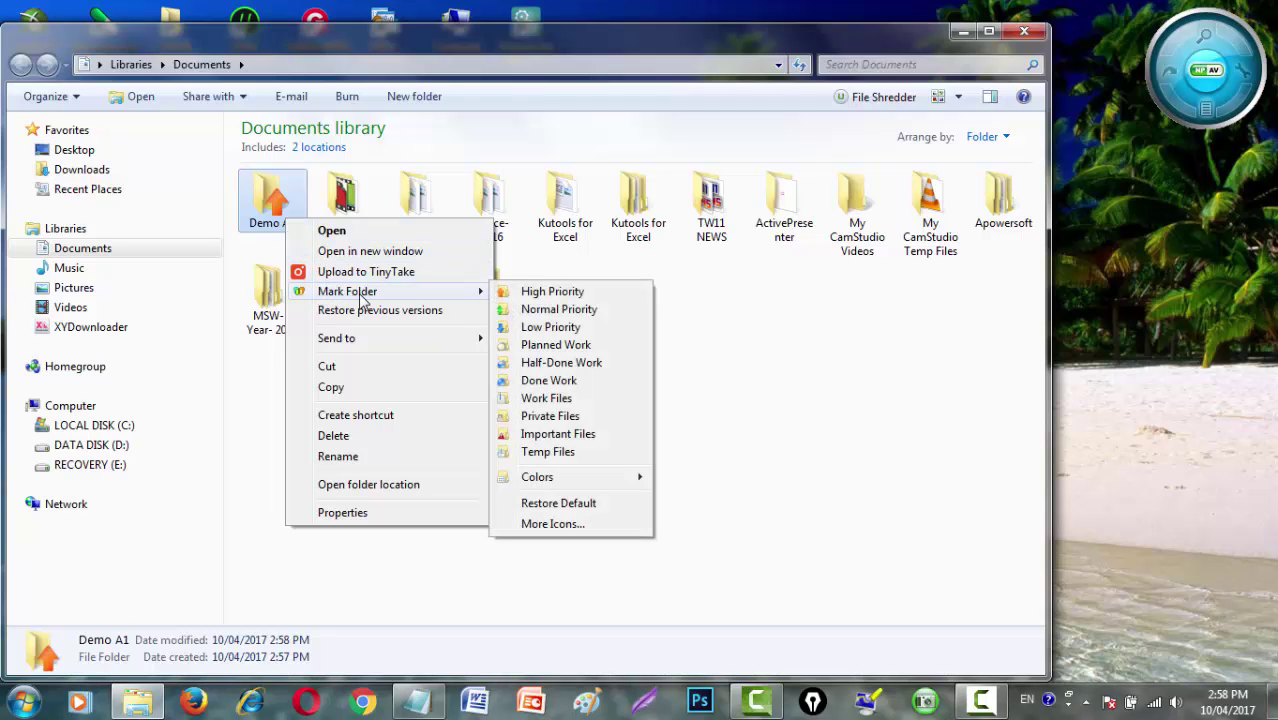
pyautogui.click(555, 310)
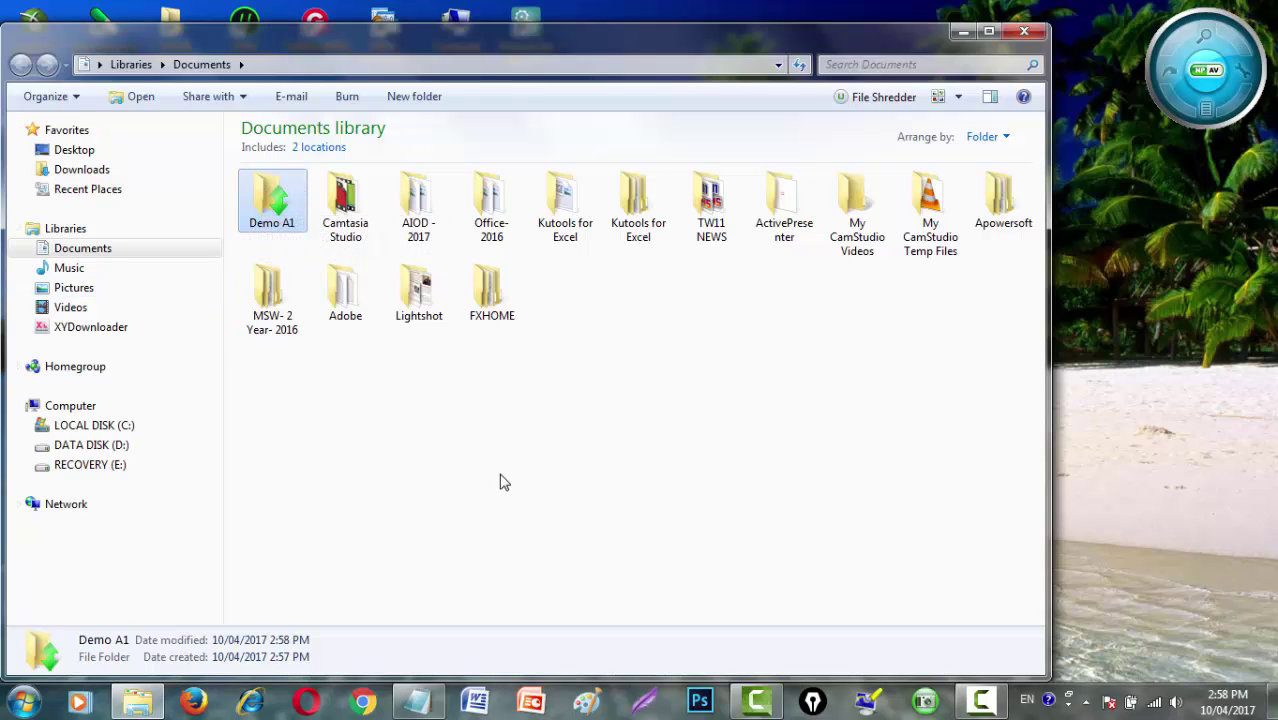
pyautogui.rightClick(290, 222)
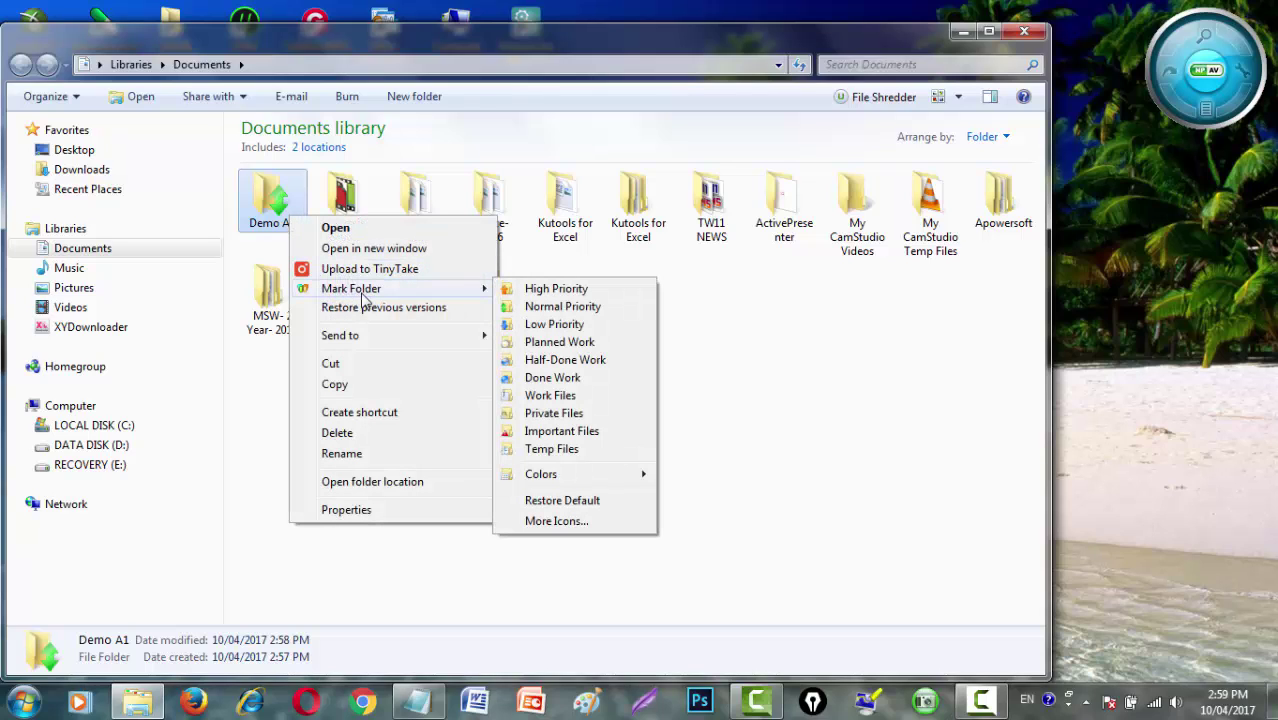
pyautogui.click(555, 328)
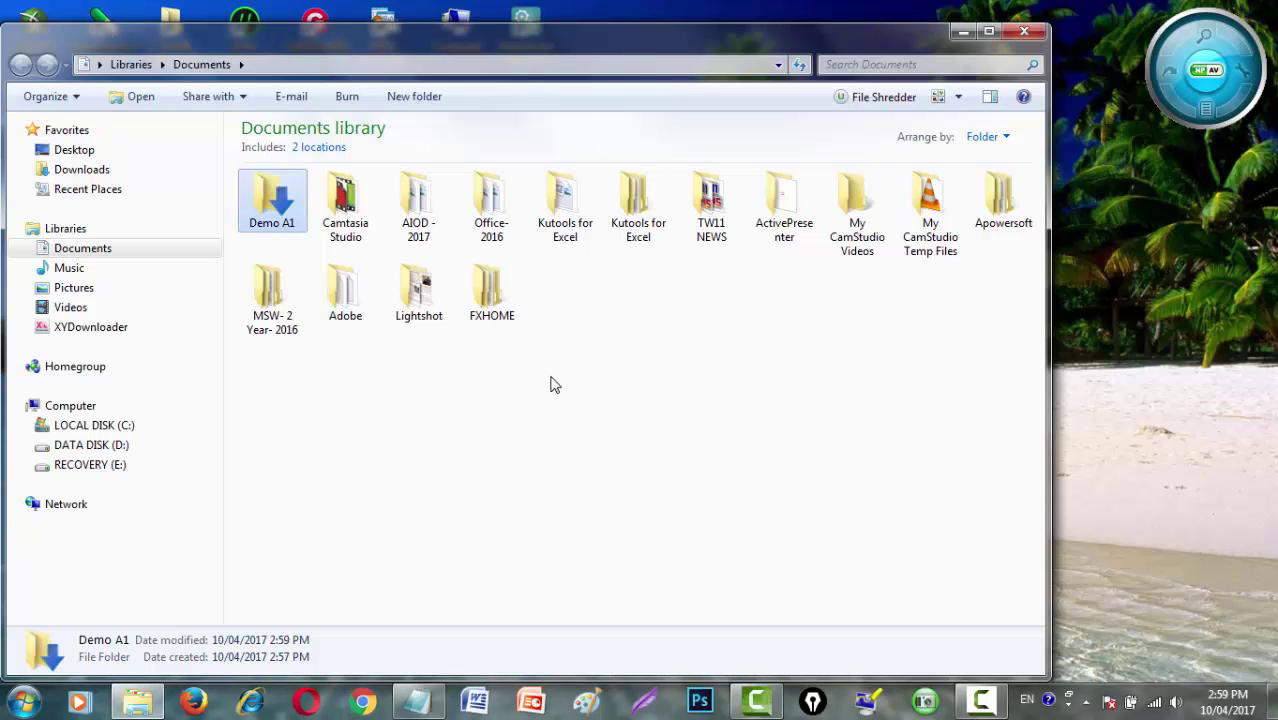
# - Mark the Demo A1 folder with the color Red
pyautogui.rightClick(286, 208)
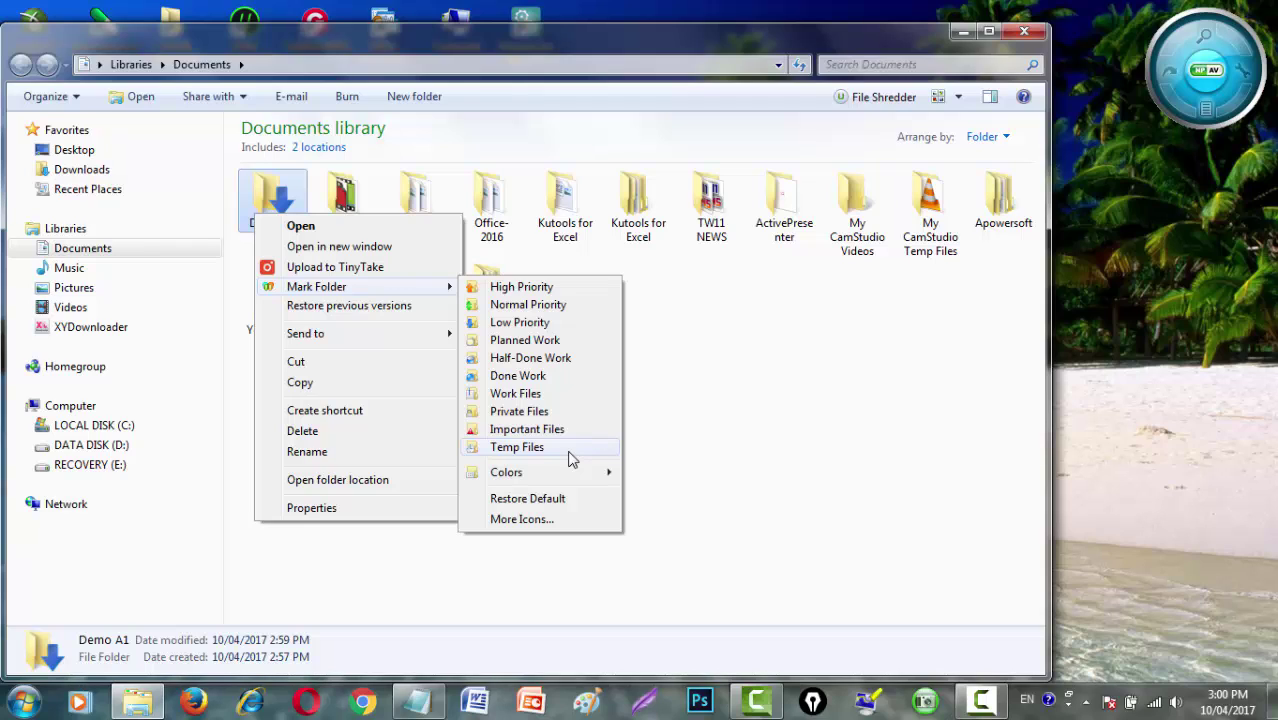
pyautogui.moveTo(566, 481)
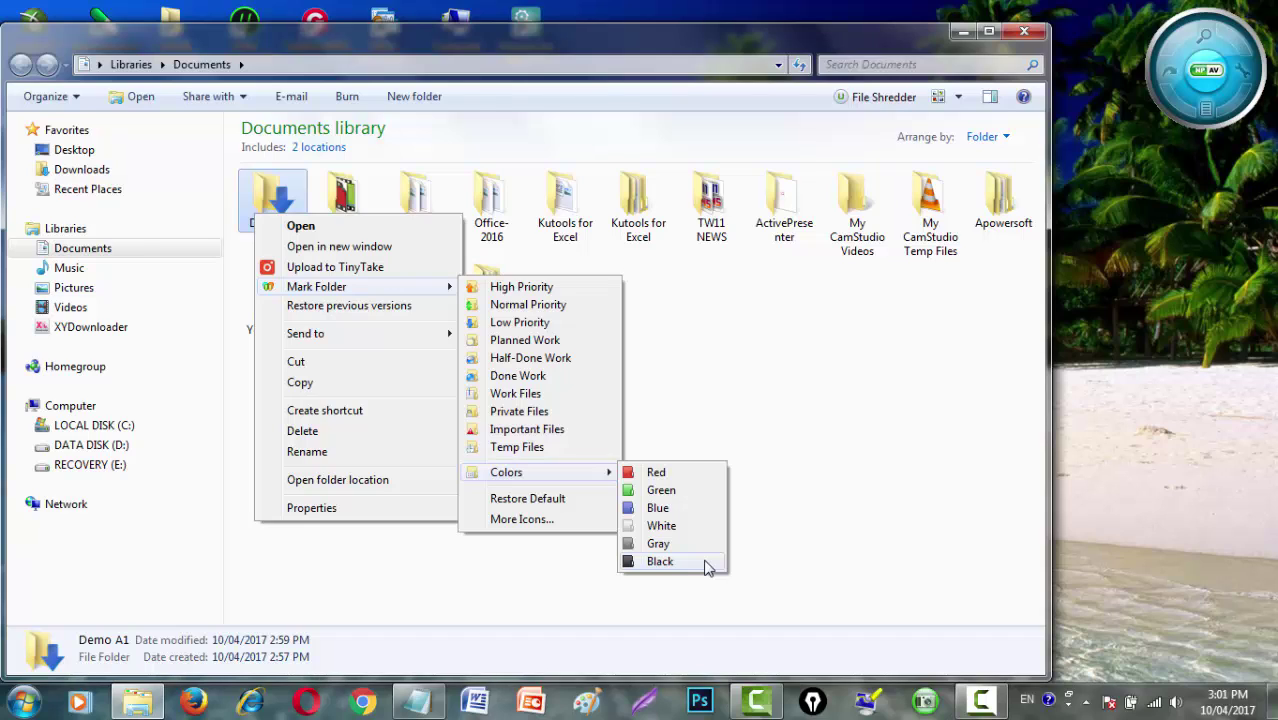
pyautogui.click(700, 474)
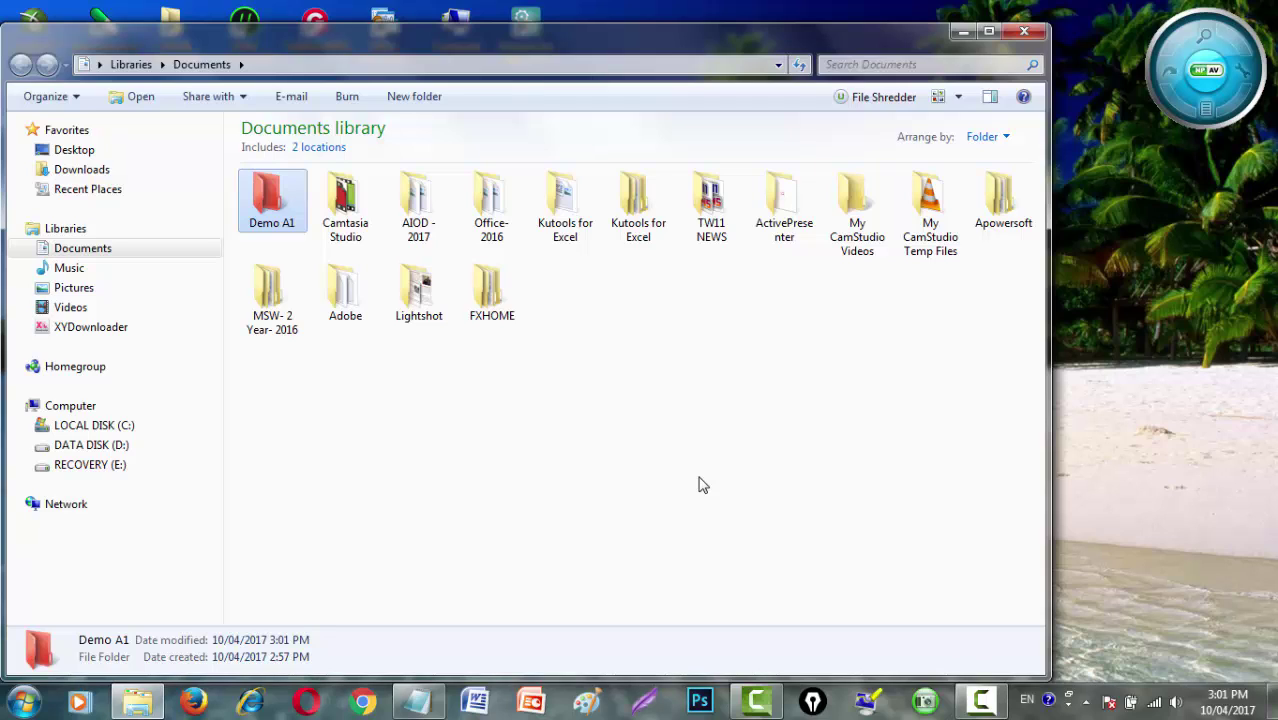
# - Change the Demo A1 folder's color to Green, then restore its default icon
pyautogui.rightClick(275, 224)
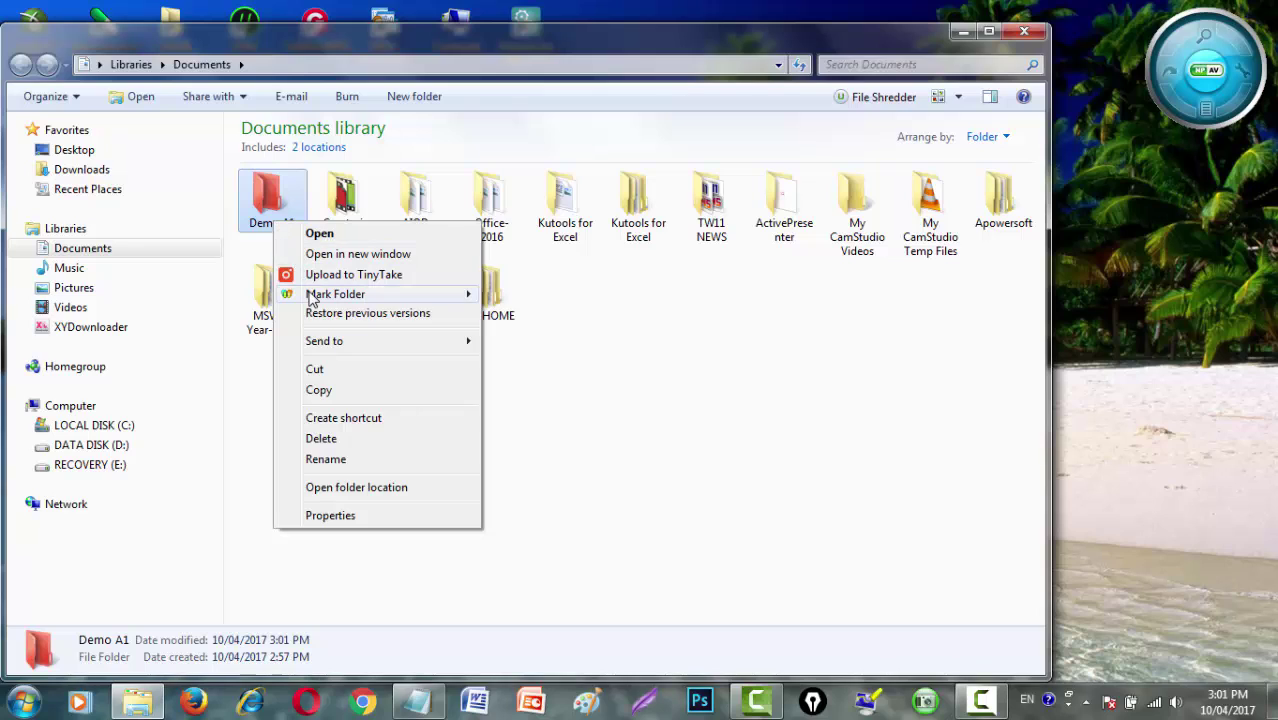
pyautogui.moveTo(316, 300)
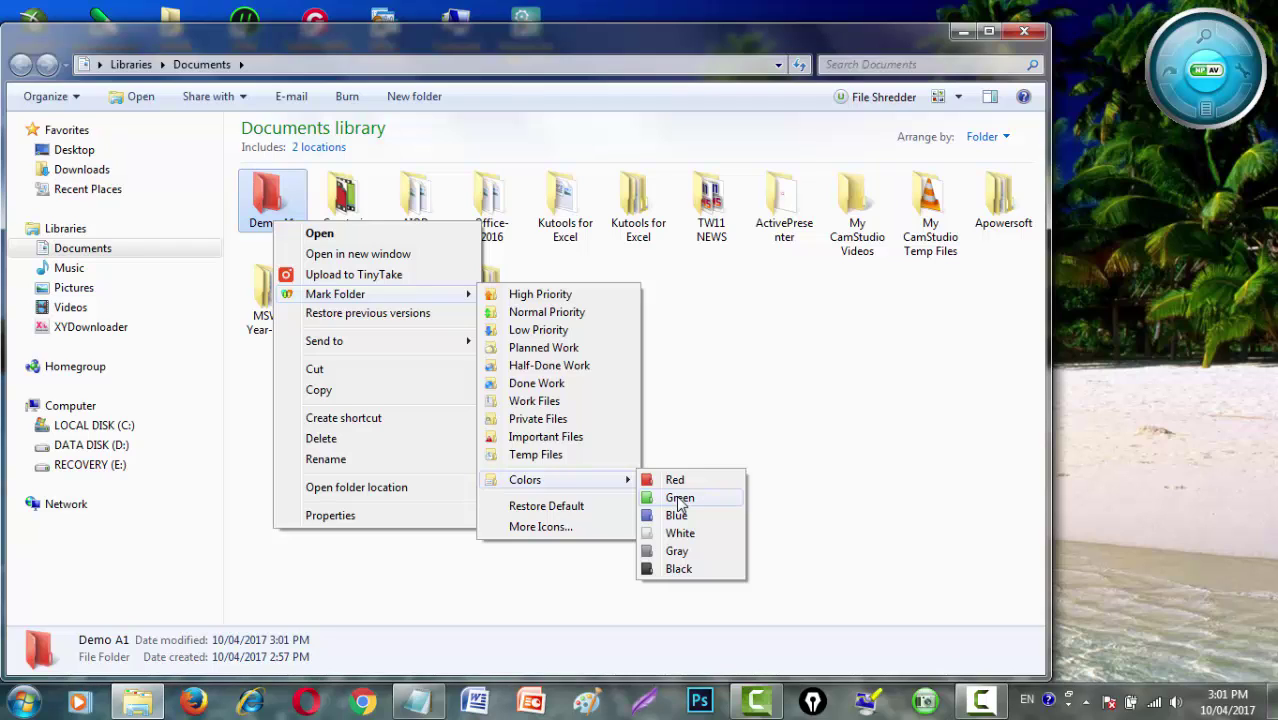
pyautogui.click(679, 498)
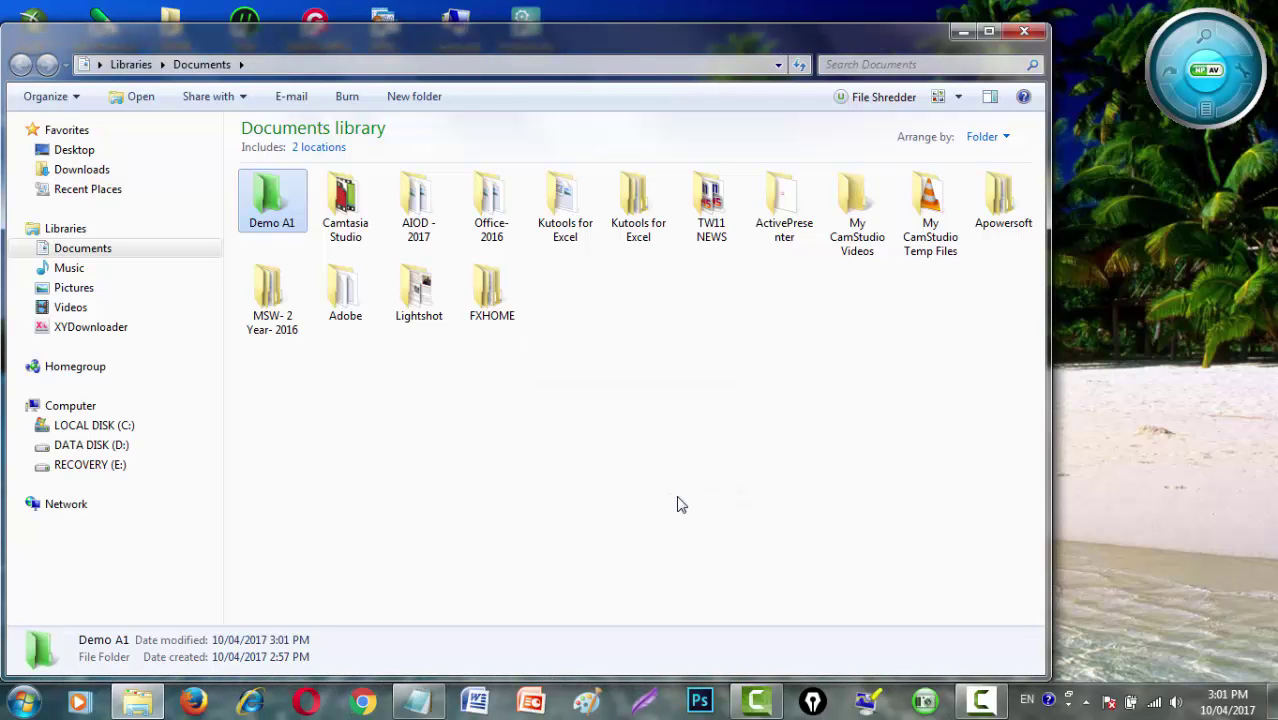
pyautogui.rightClick(278, 226)
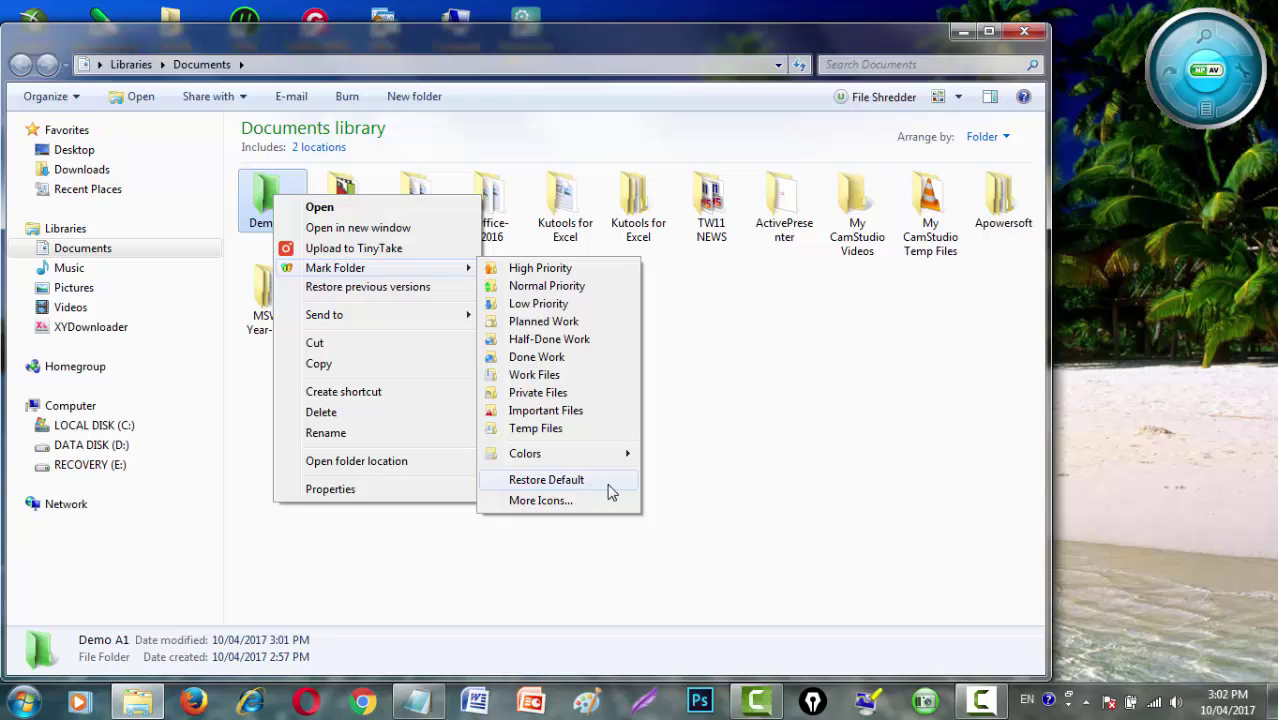
pyautogui.click(609, 486)
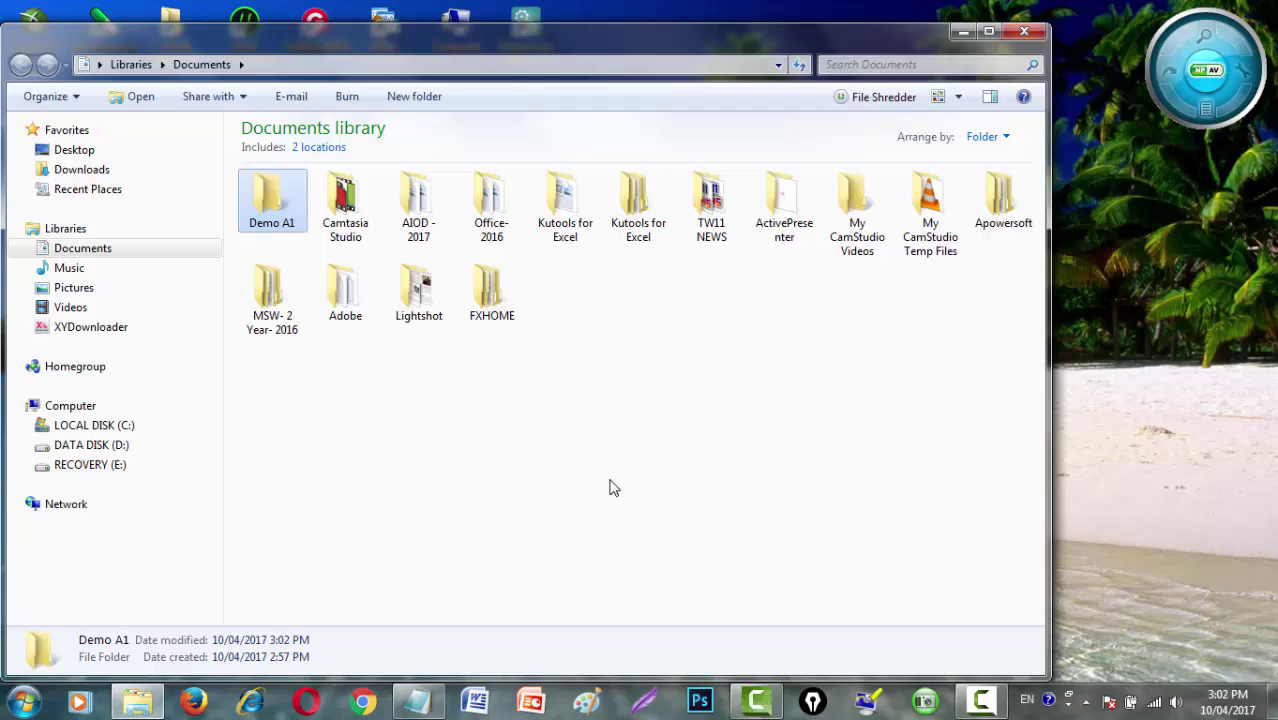
# - Browse Folder Marker's additional color, main and user icons for Demo A1, then exit it and close the Documents window
pyautogui.rightClick(293, 191)
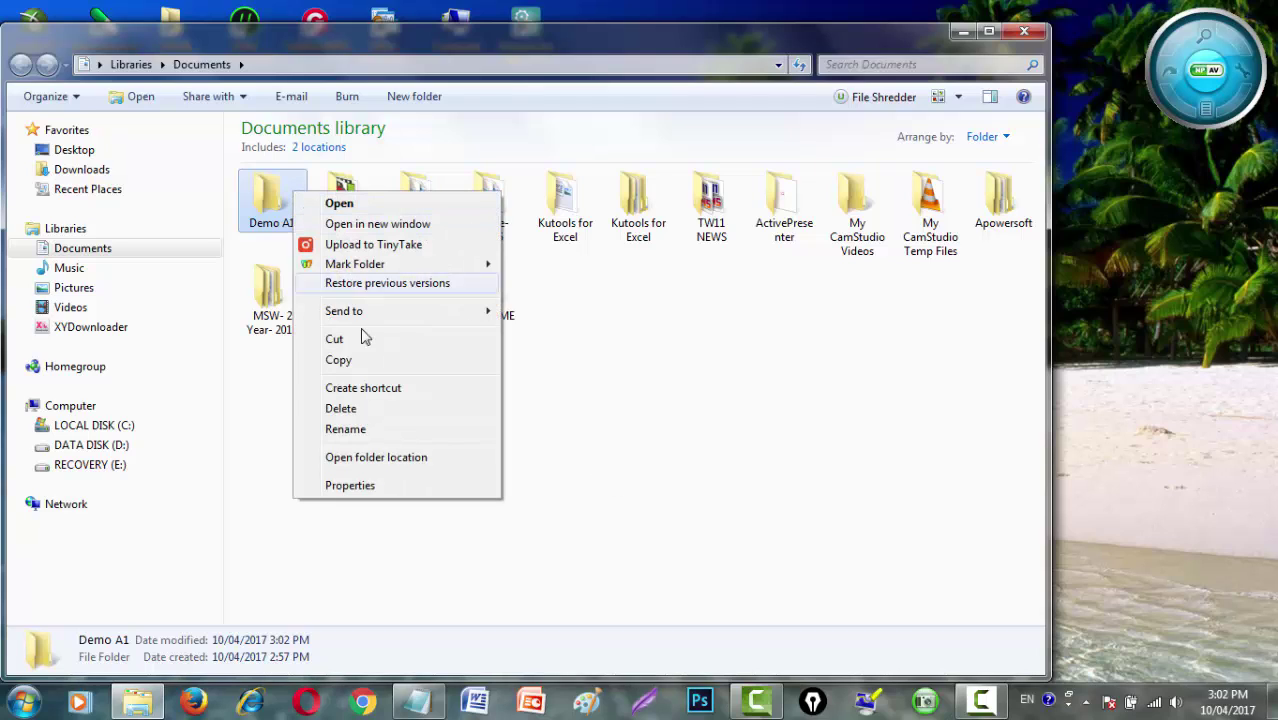
pyautogui.moveTo(412, 268)
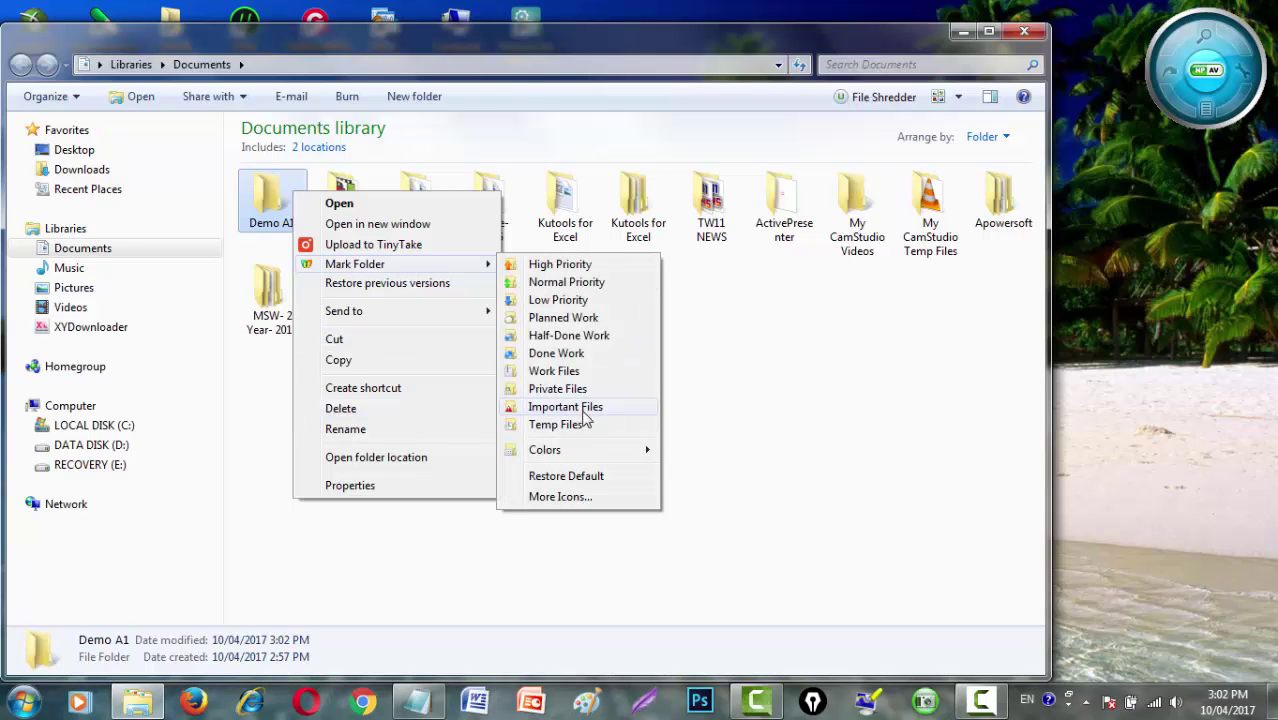
pyautogui.click(552, 497)
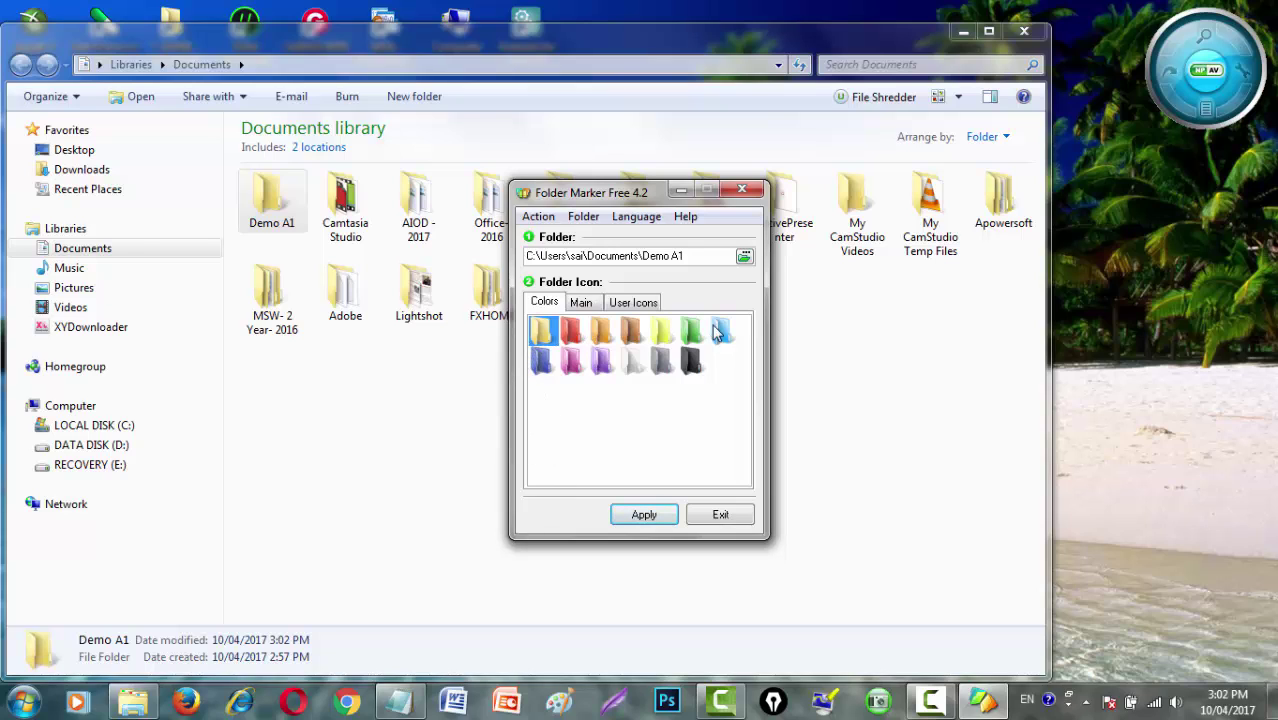
pyautogui.click(580, 304)
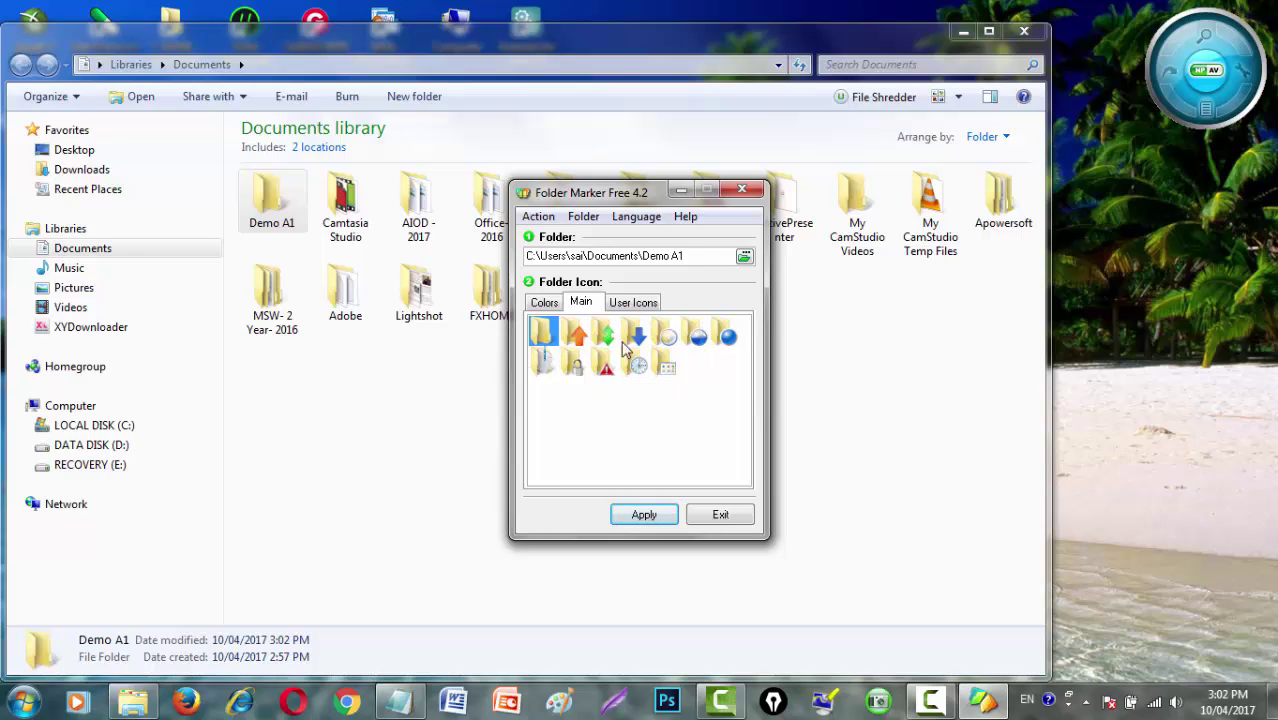
pyautogui.click(628, 303)
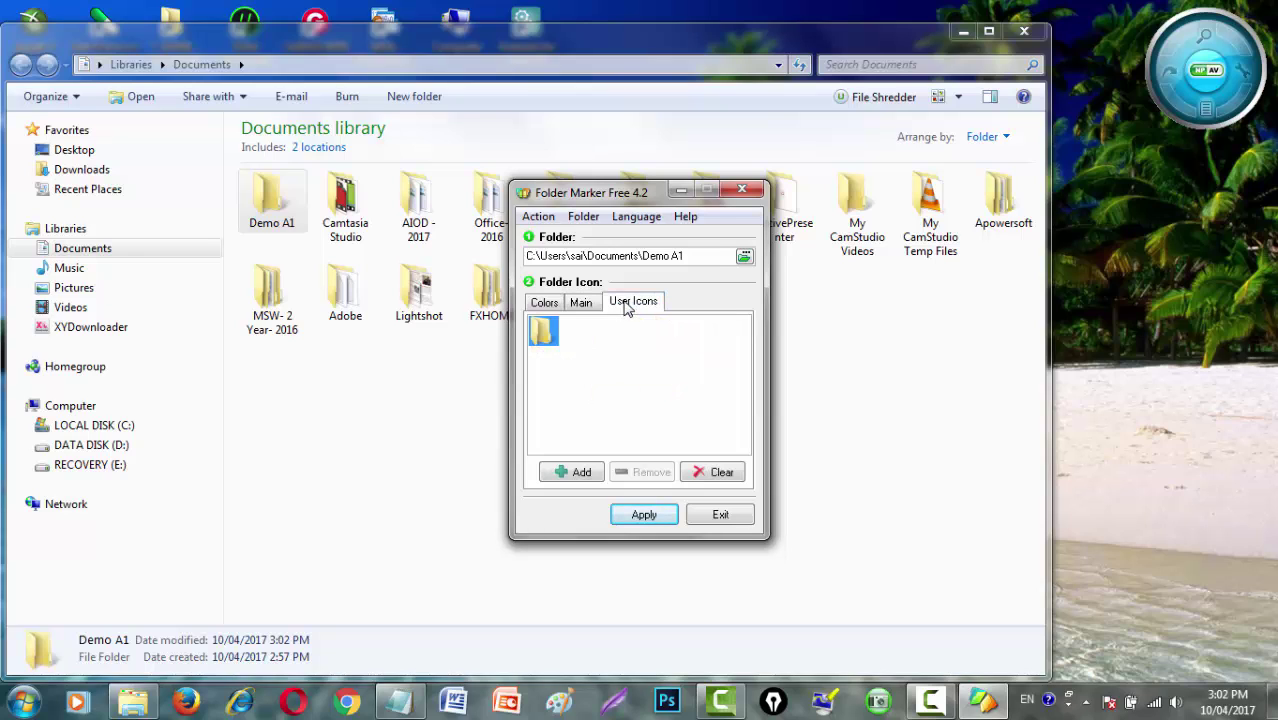
pyautogui.click(746, 518)
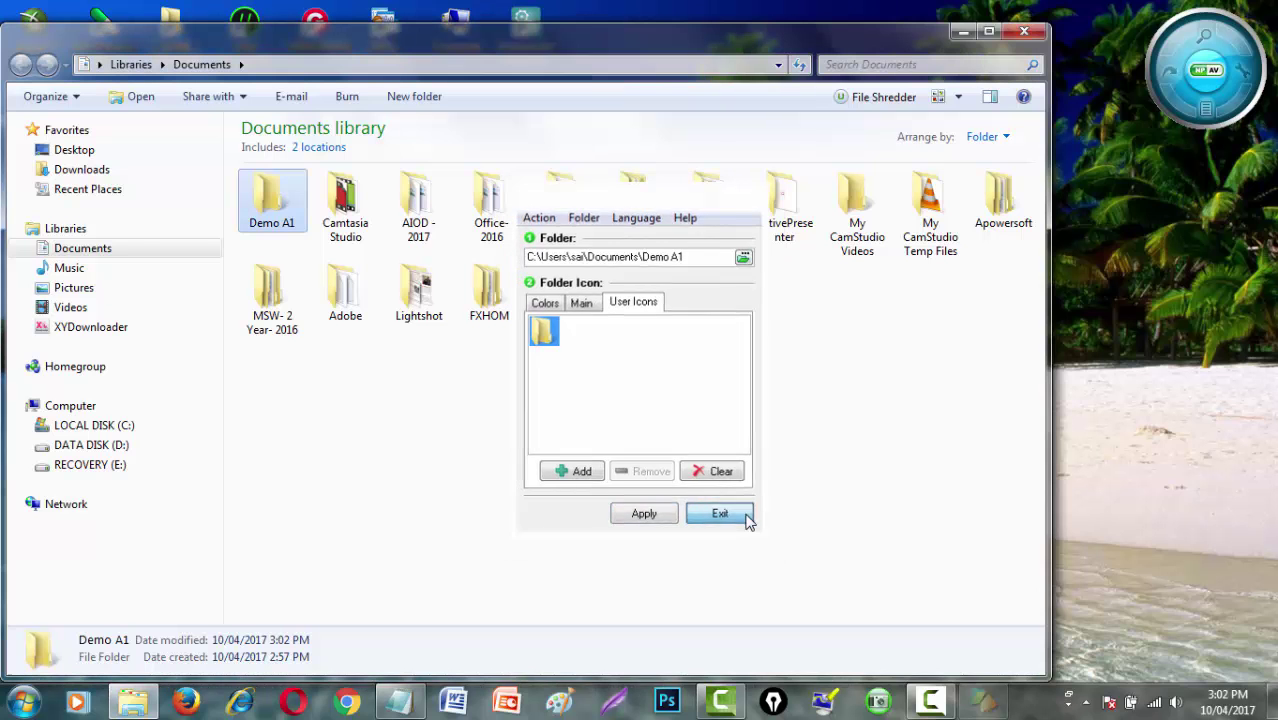
pyautogui.click(1021, 37)
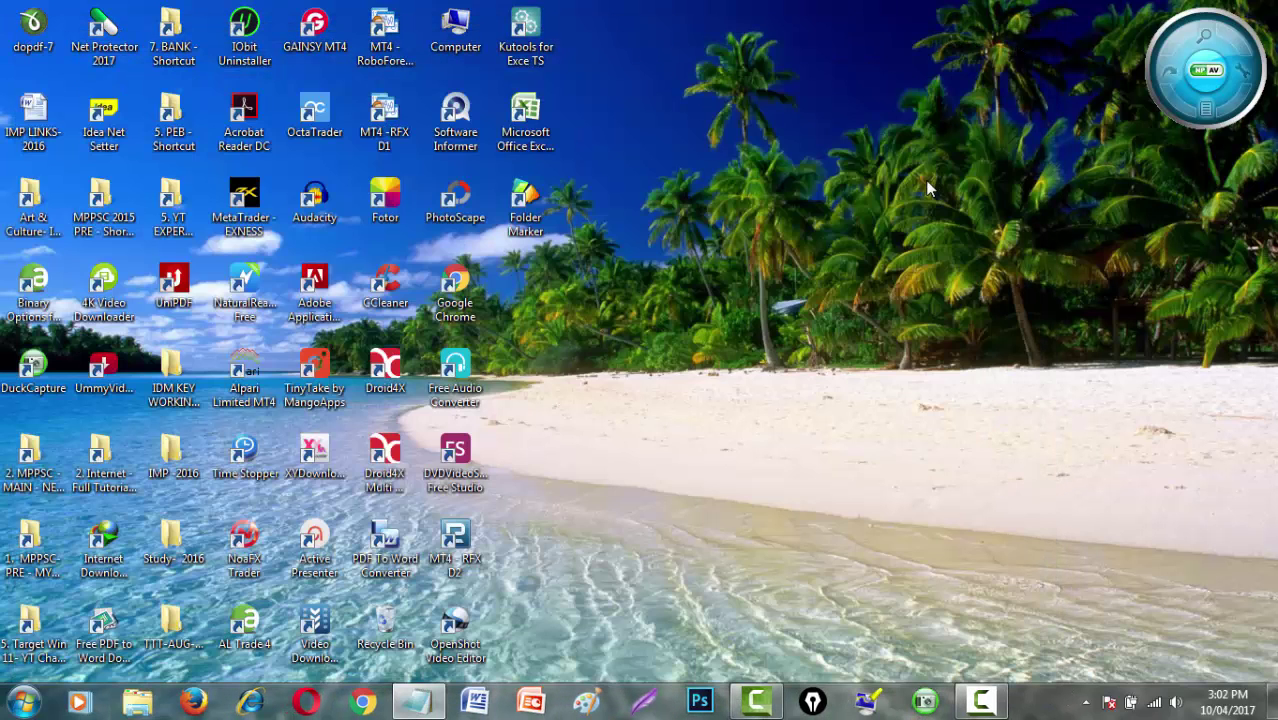